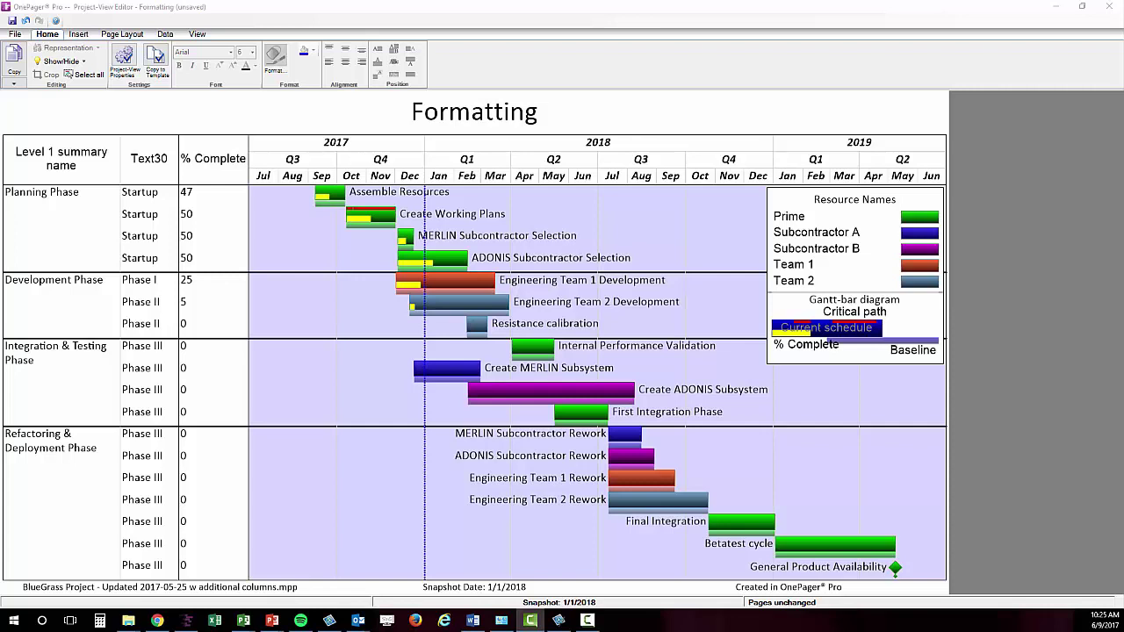
click(597, 159)
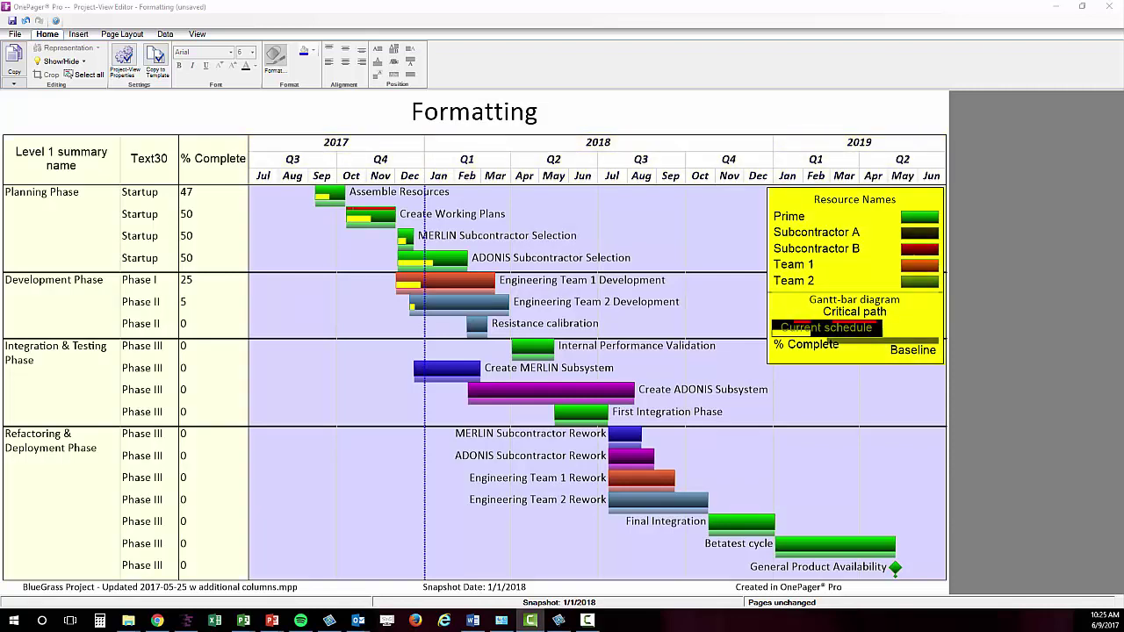
click(123, 351)
key(Escape)
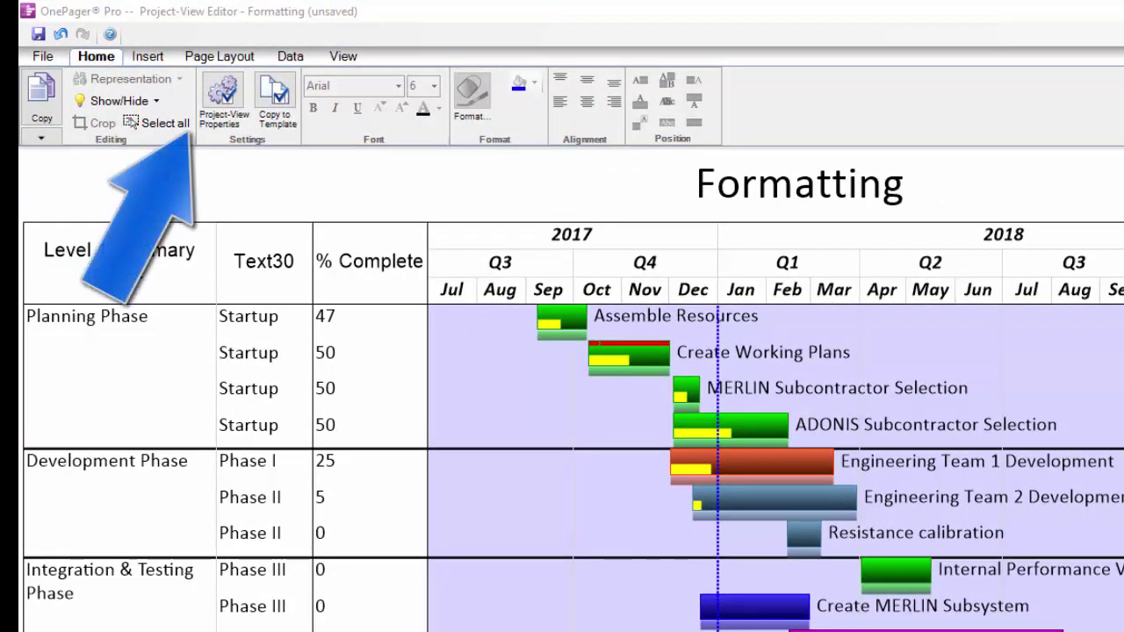
Open the Project-View Properties, move the dialog clear of the chart's row labels, and review the Main and Task Bars settings.
click(224, 91)
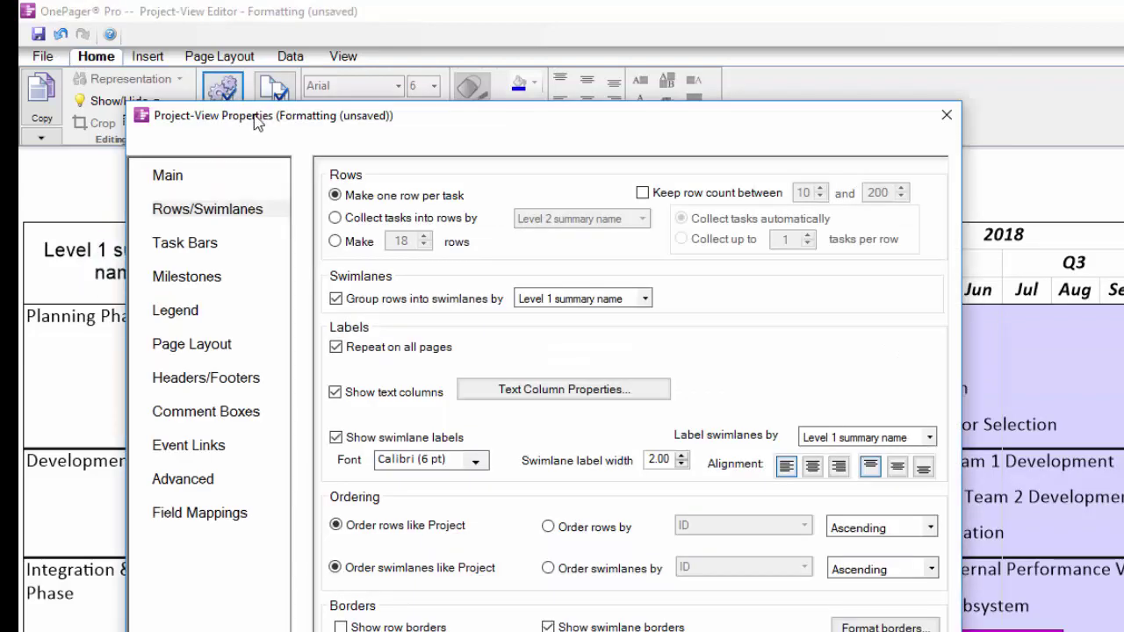
drag(233, 117, 492, 125)
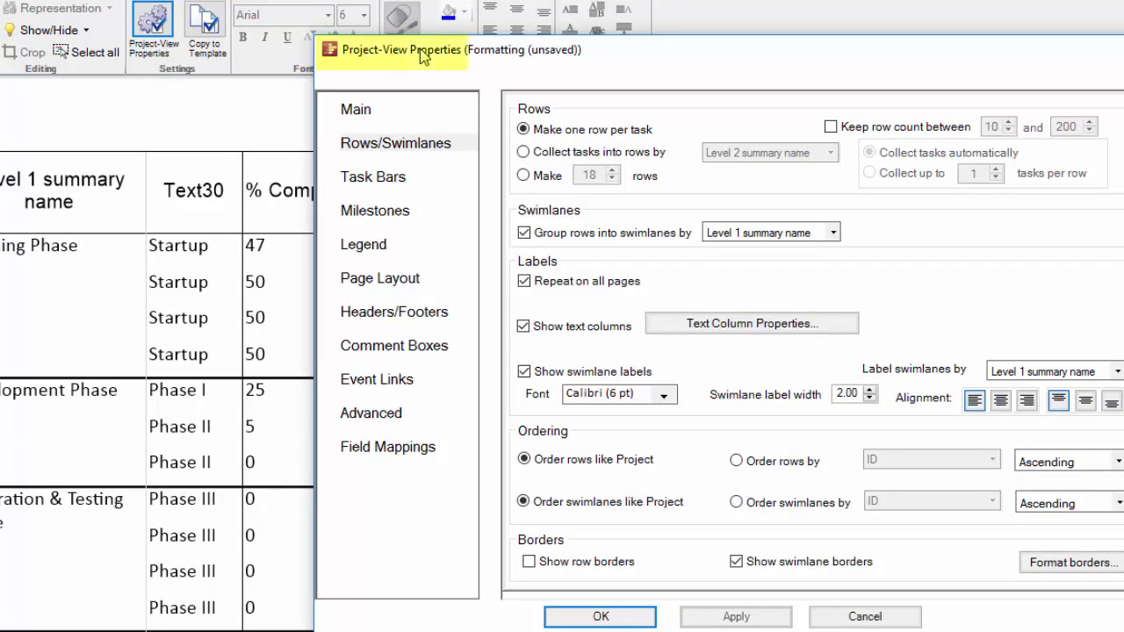
click(371, 112)
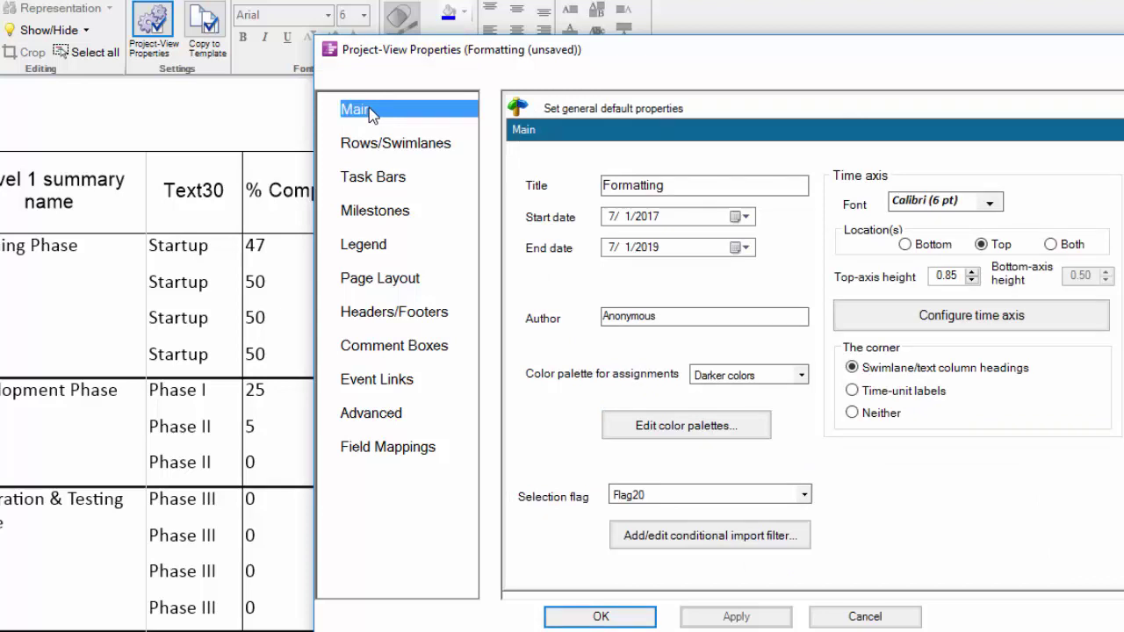
click(376, 179)
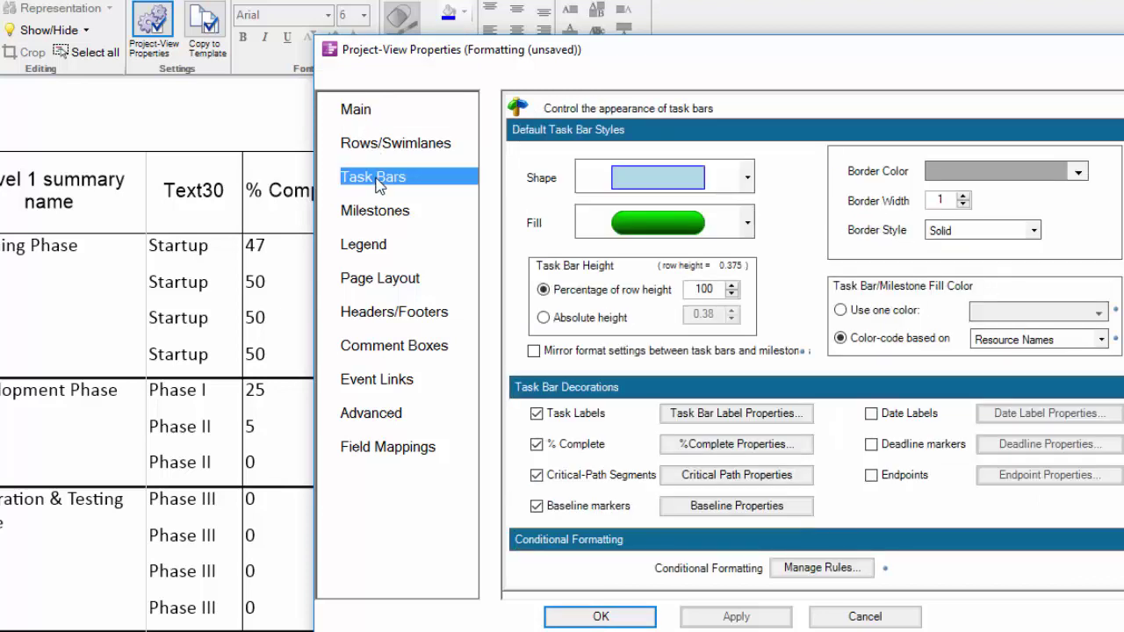
click(378, 218)
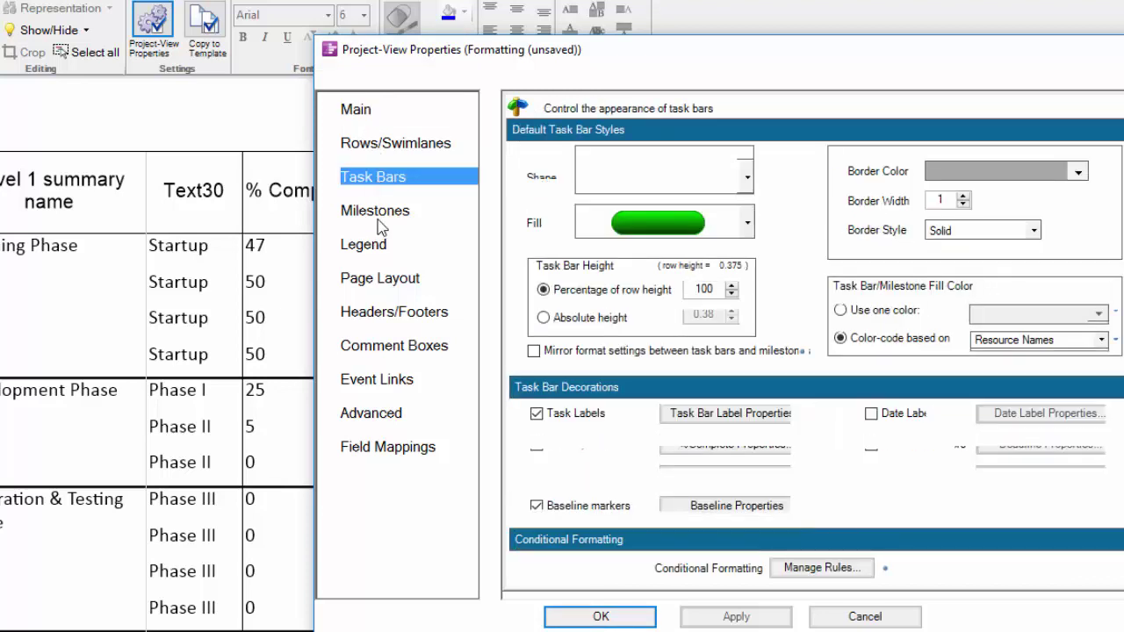
click(369, 114)
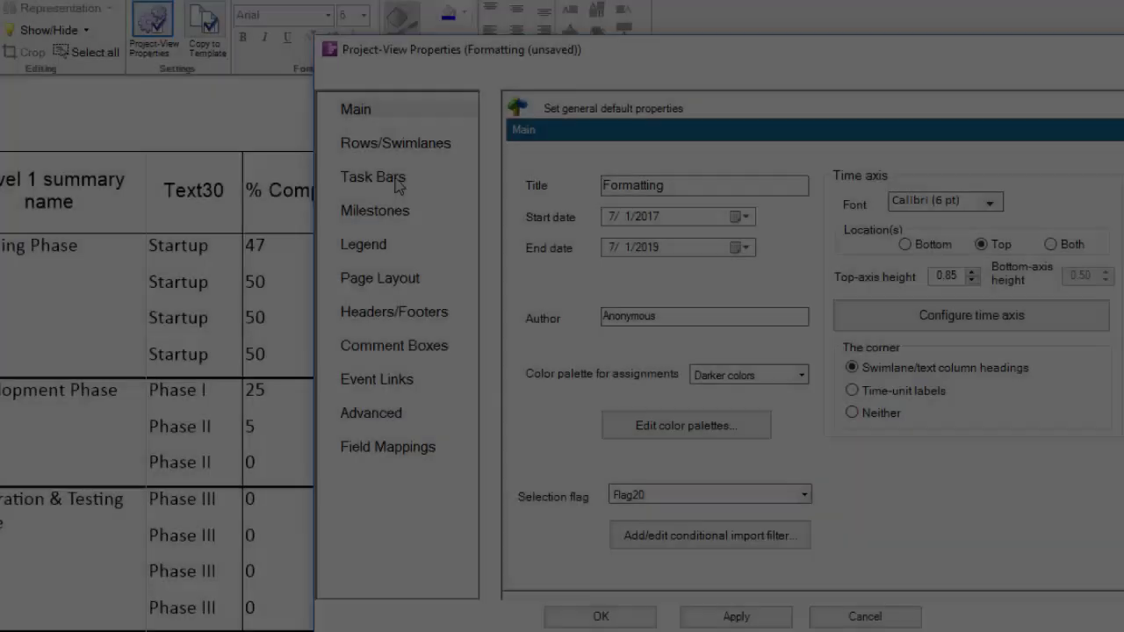
Set the default task bar style to a rounded shape with a flat solid fill and an absolute height of 0.28.
click(444, 177)
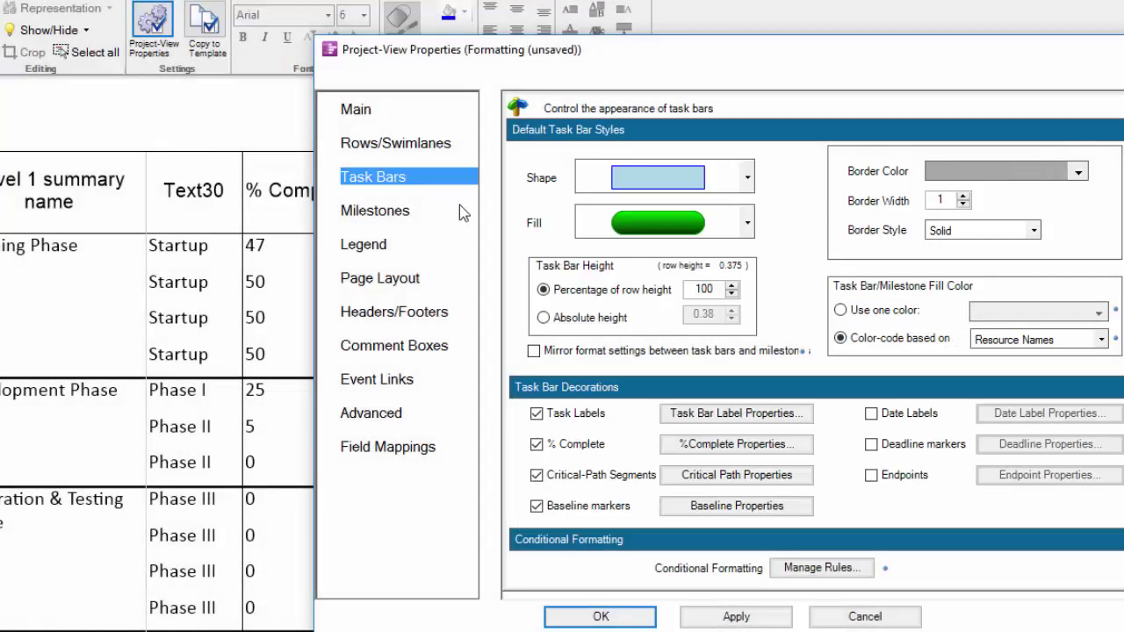
click(745, 180)
click(692, 288)
click(747, 225)
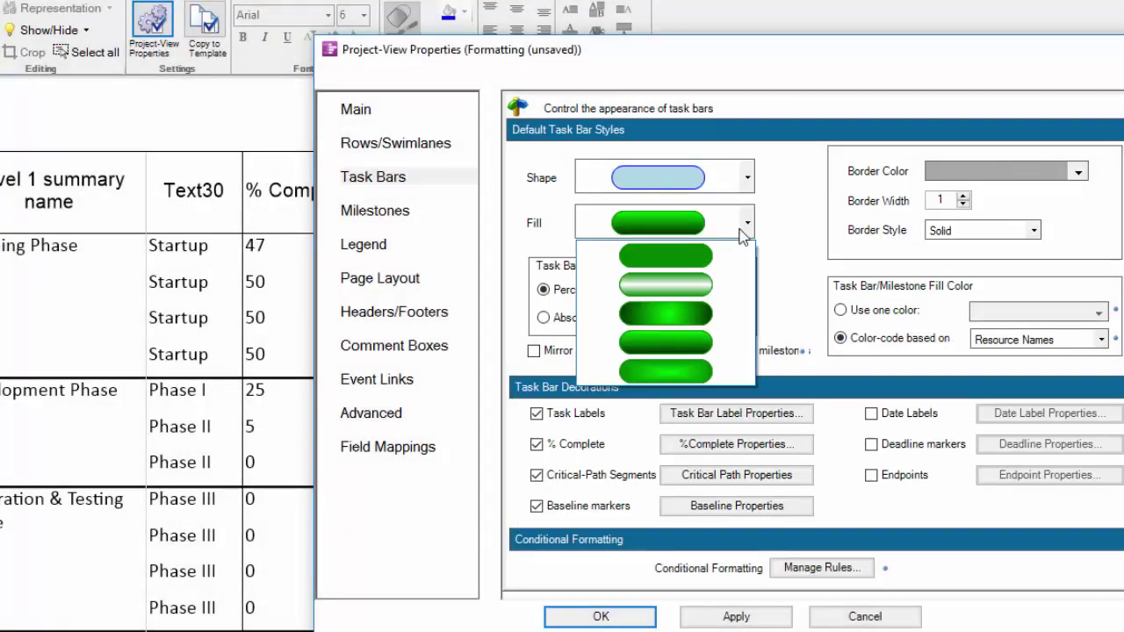
click(698, 265)
click(542, 318)
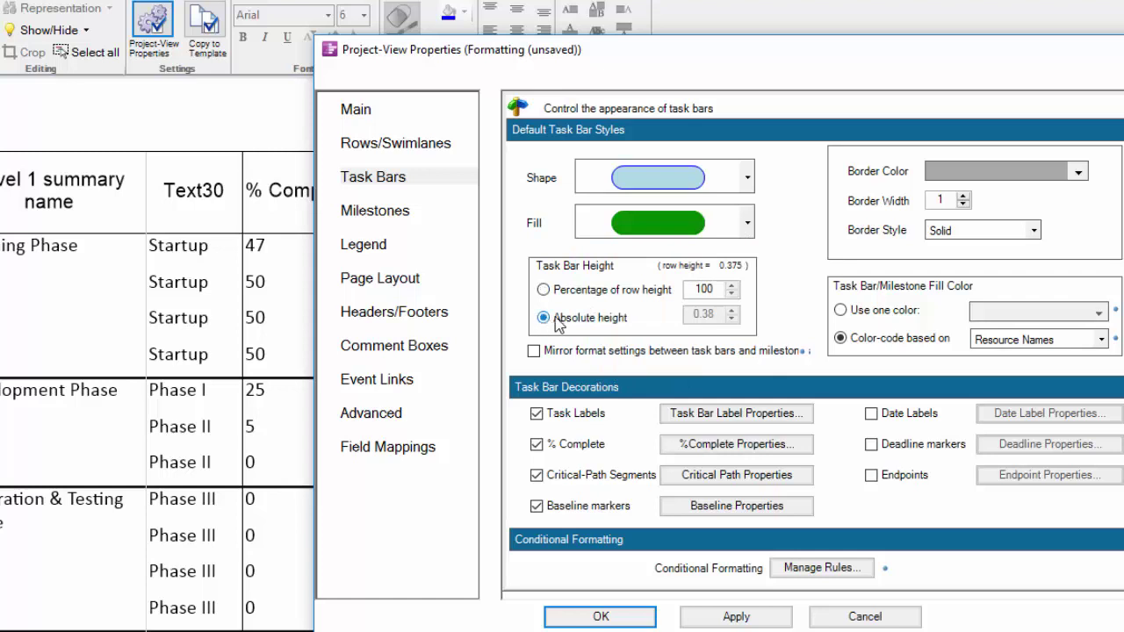
click(731, 317)
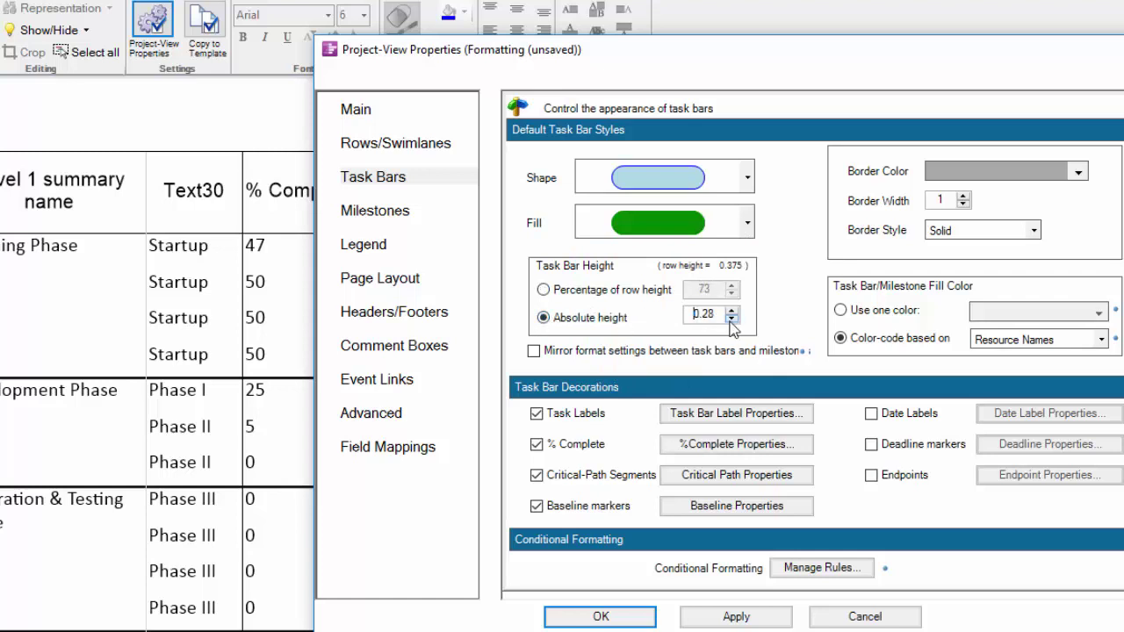
Give the default milestone symbols a flat solid fill and hide the Gantt-bar diagram in the legend.
click(373, 211)
click(747, 225)
click(677, 265)
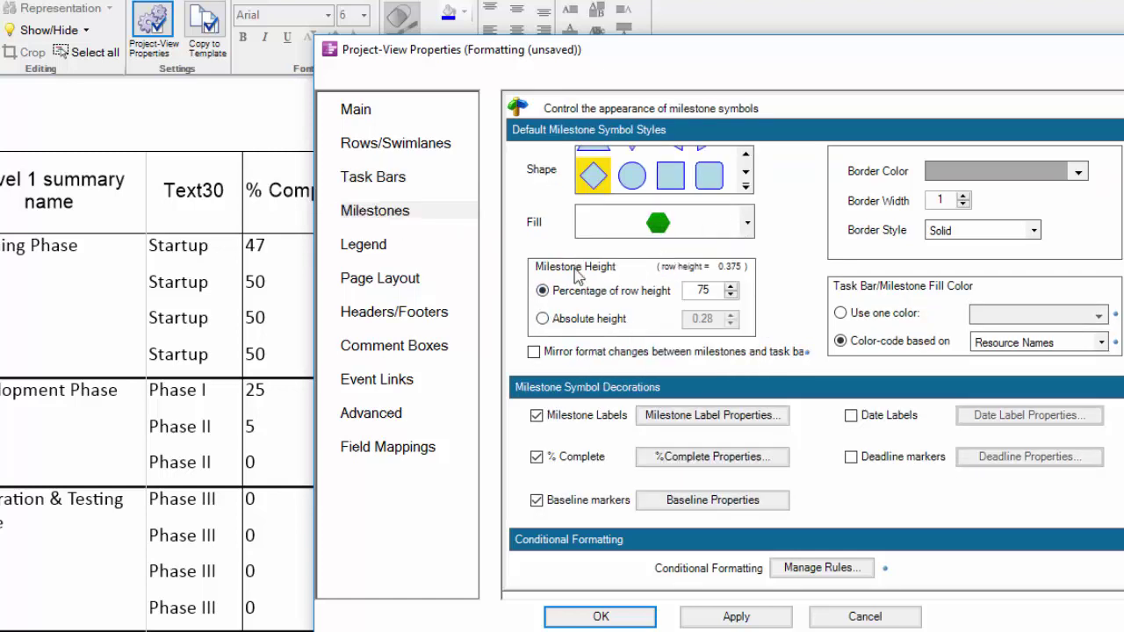
click(367, 246)
click(823, 507)
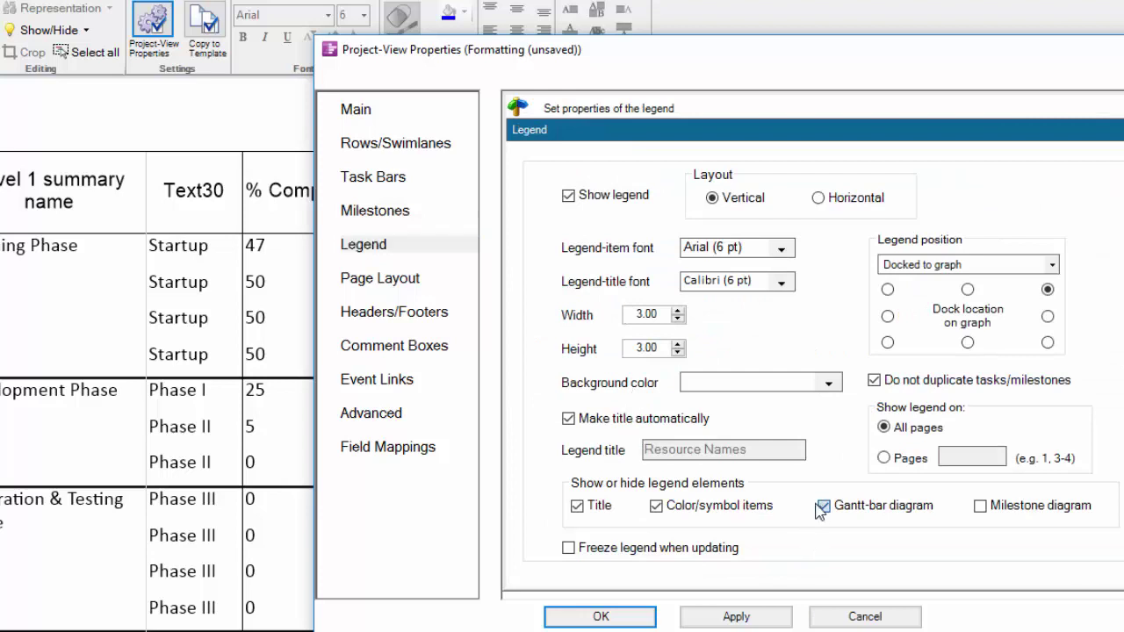
Set the chart background to a top-to-bottom fill pattern with white as Color 1, apply the properties, and rebuild the legend.
click(376, 413)
click(893, 216)
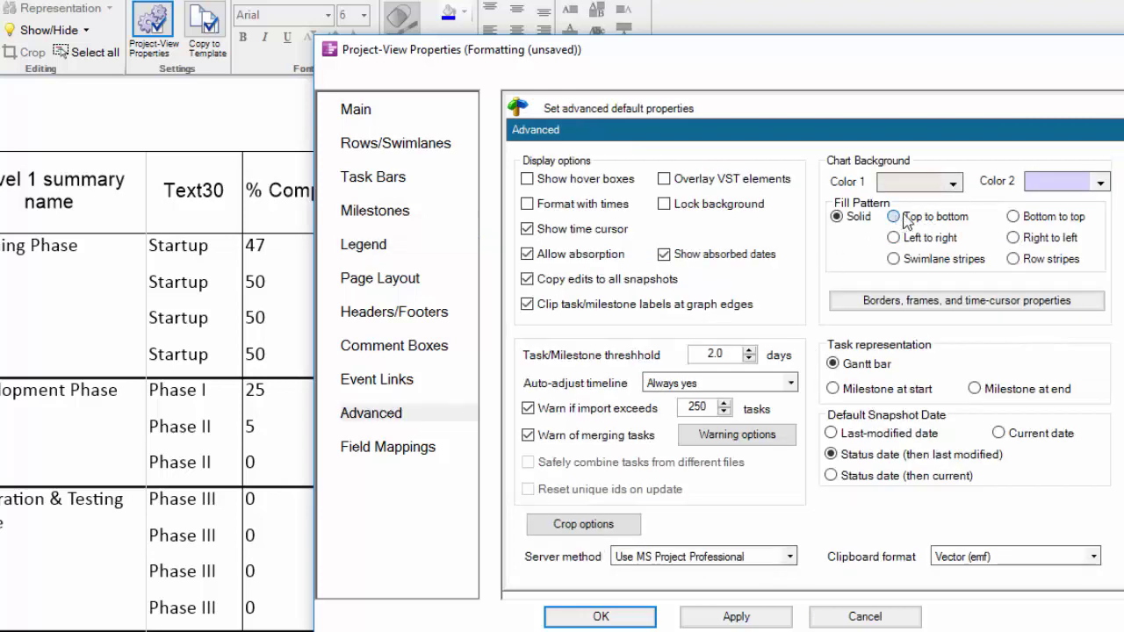
click(953, 183)
click(950, 291)
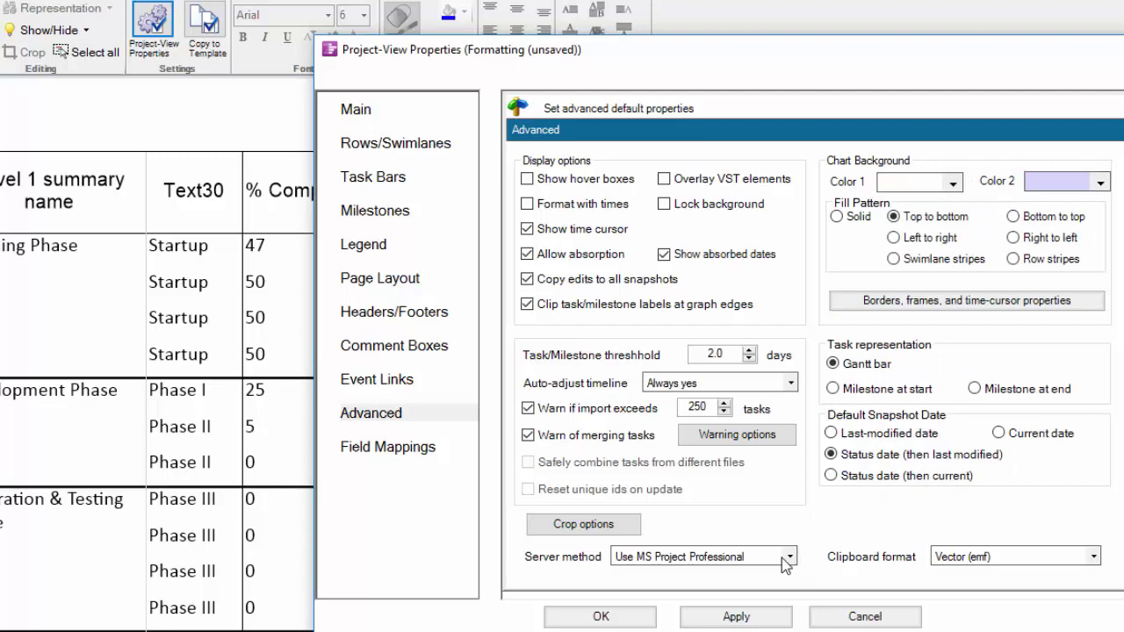
click(734, 624)
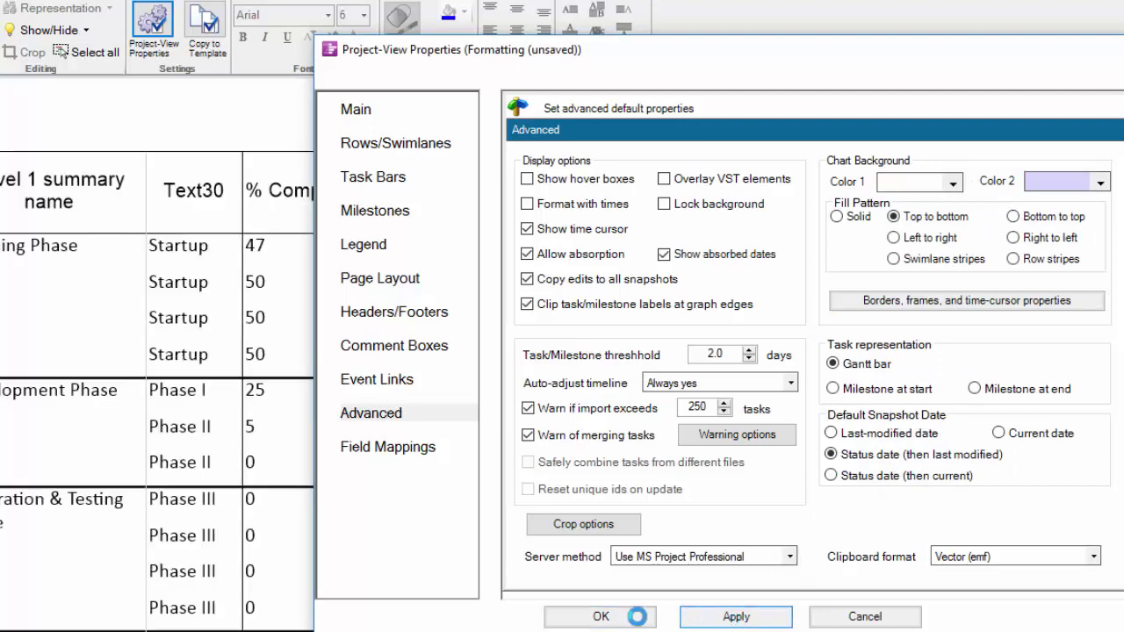
click(628, 616)
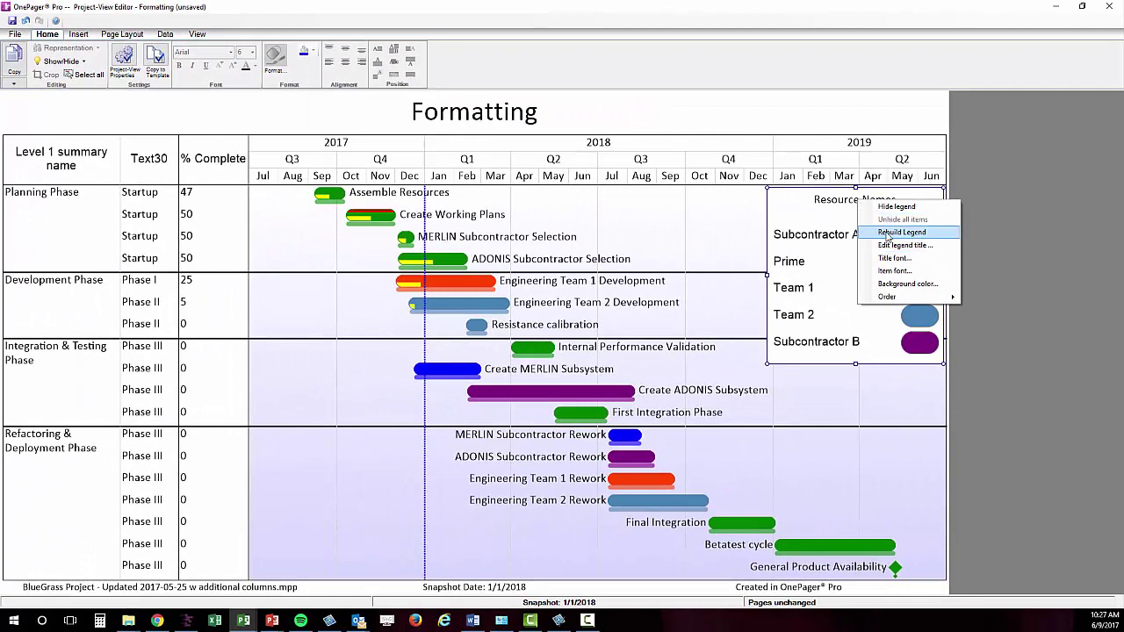
click(896, 239)
Turn on headers in the Project-View Properties and set the left header to Author.
click(124, 60)
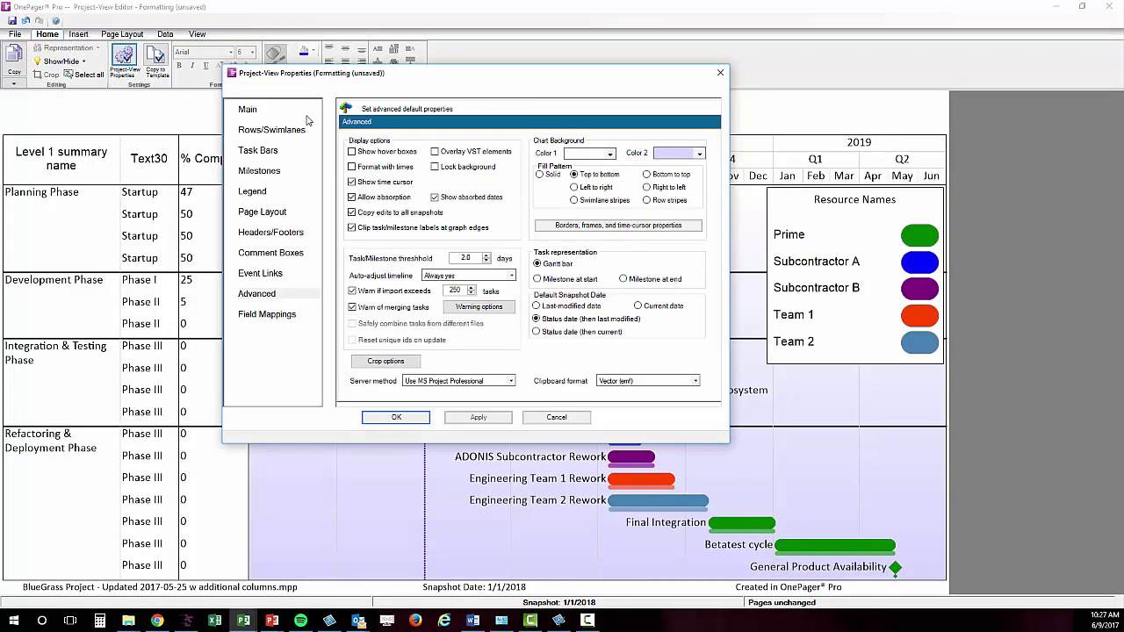
click(254, 233)
click(353, 206)
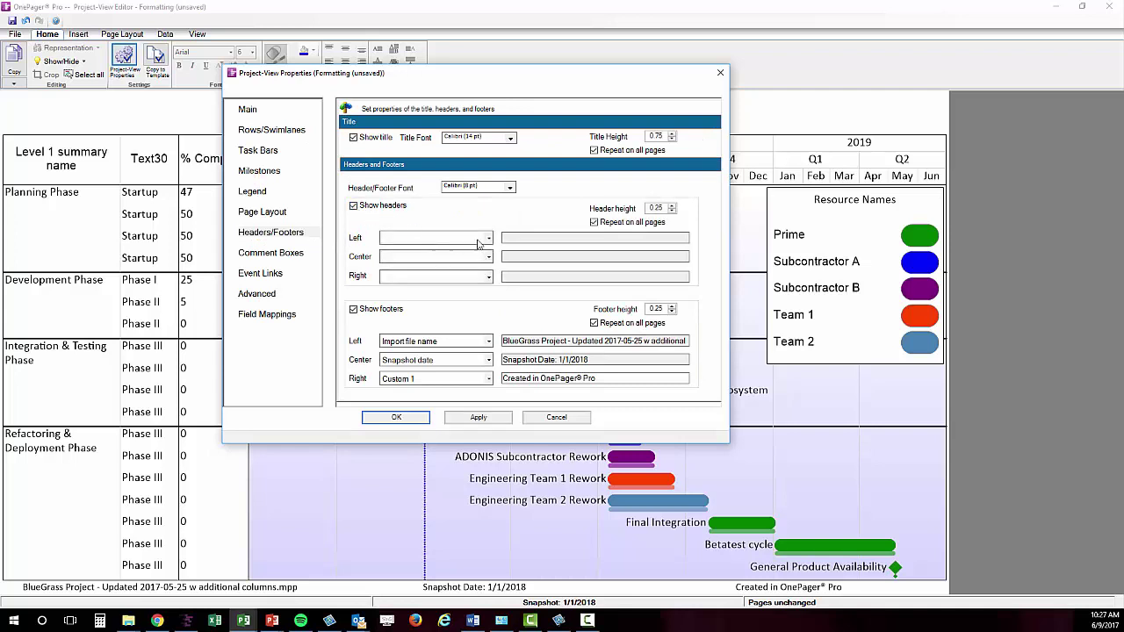
click(487, 239)
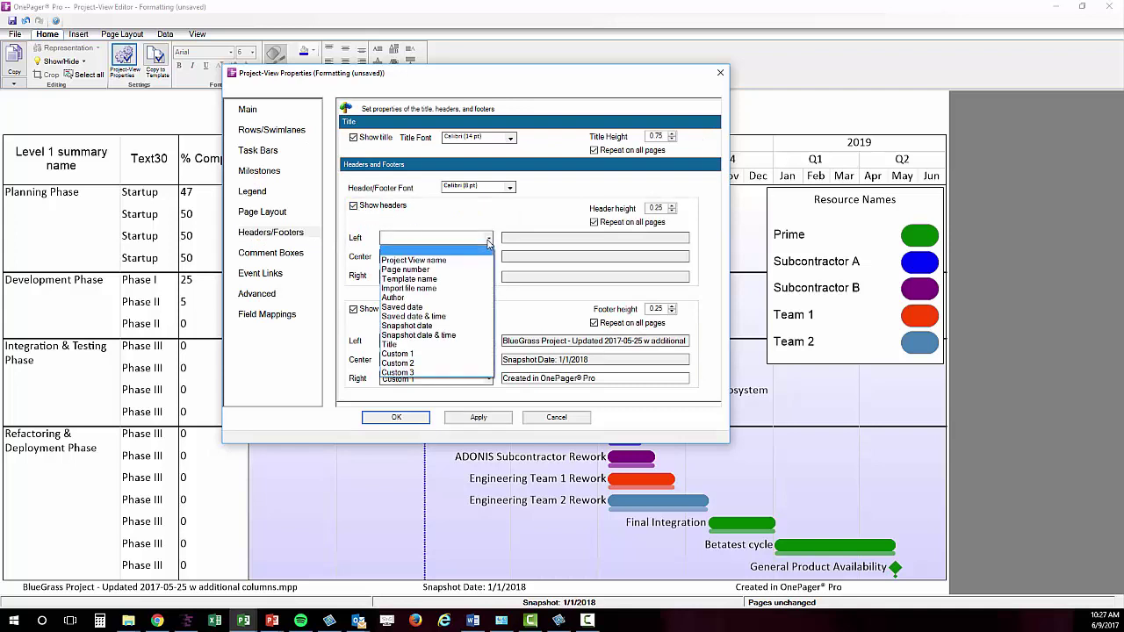
click(428, 298)
click(408, 419)
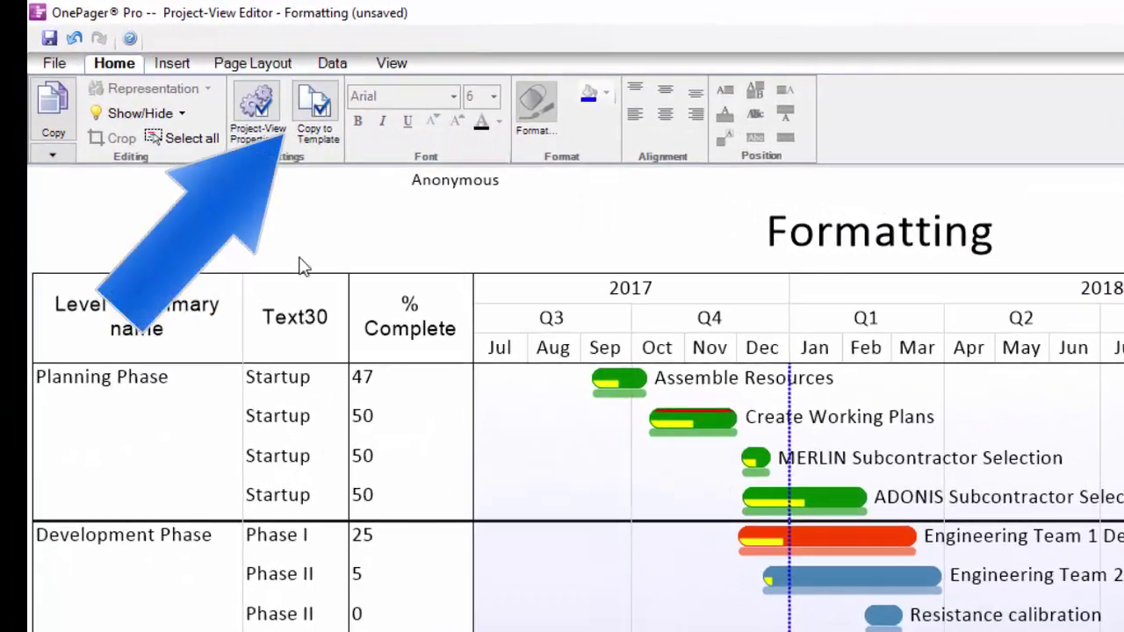
click(316, 104)
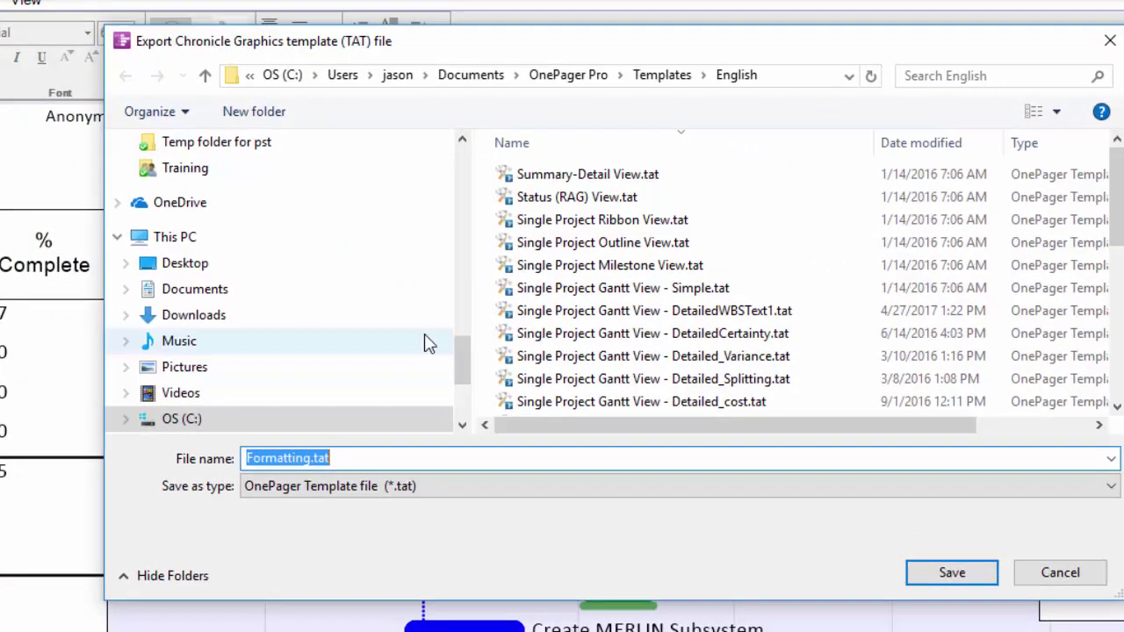
text(My new template)
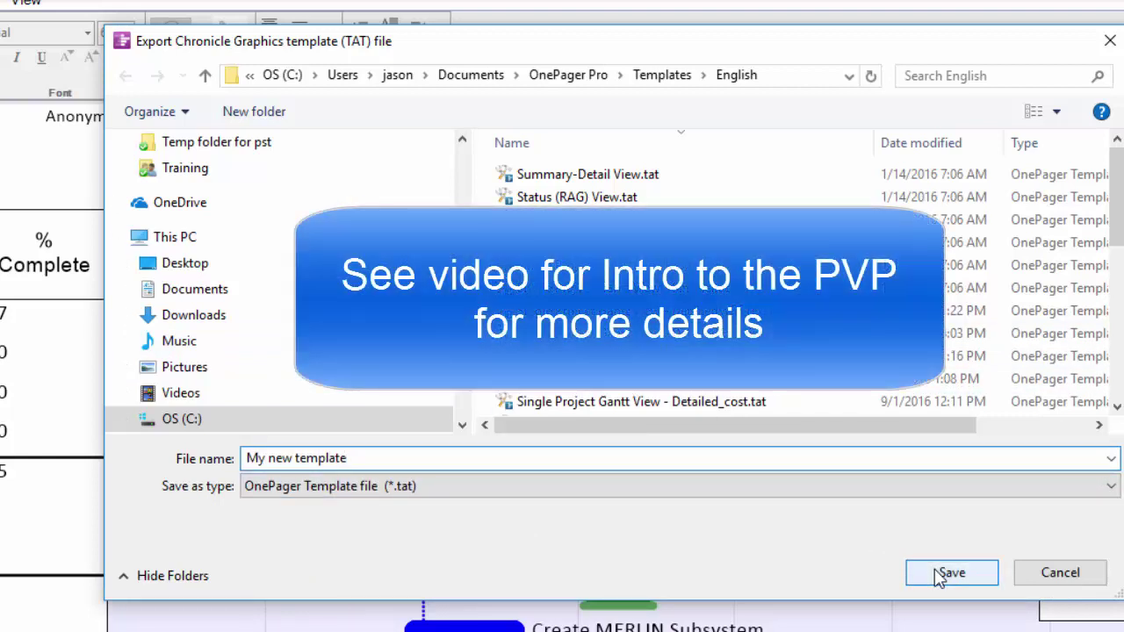
click(1060, 580)
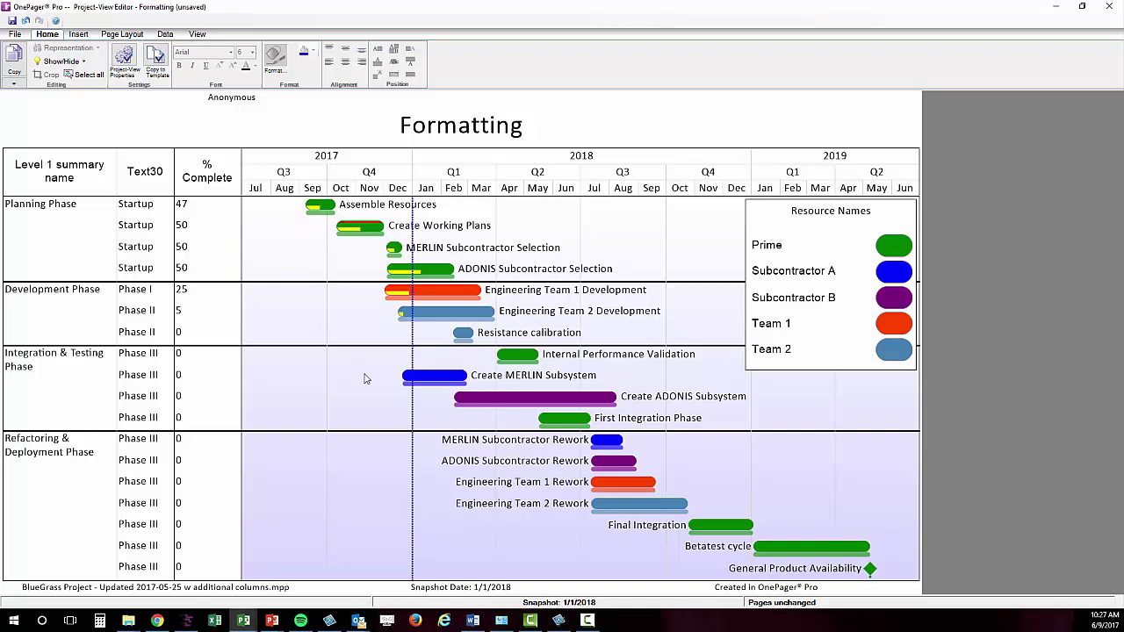
Move the Resource Names legend slightly down and to the left on the chart.
click(810, 219)
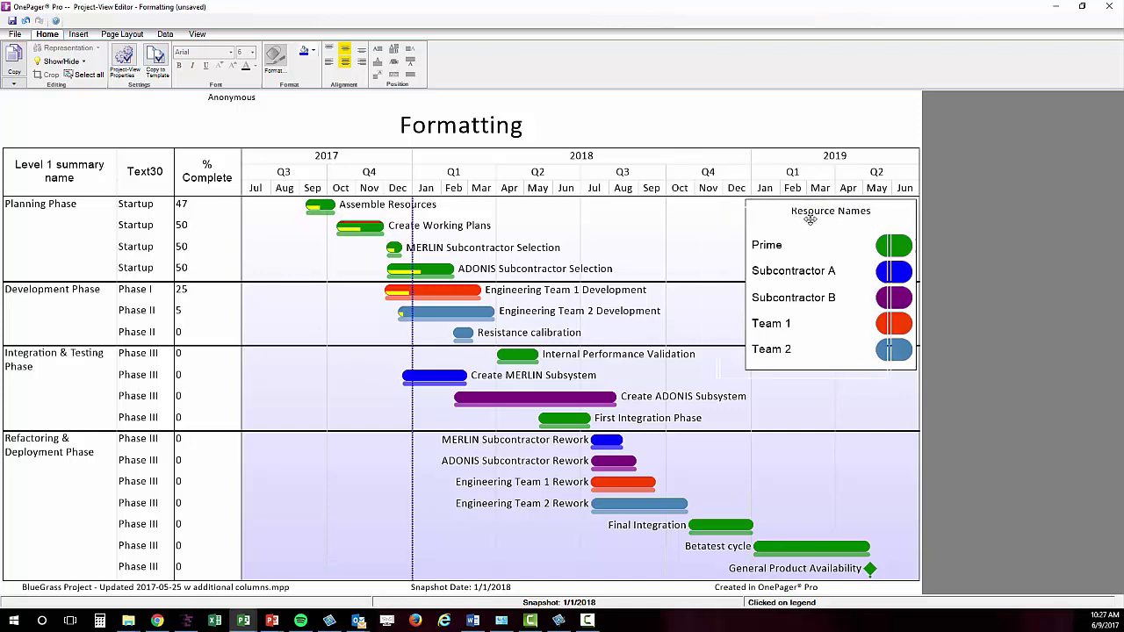
drag(810, 219, 791, 226)
mouse_move(434, 383)
mouse_down()
mouse_move(432, 524)
mouse_move(437, 375)
mouse_up()
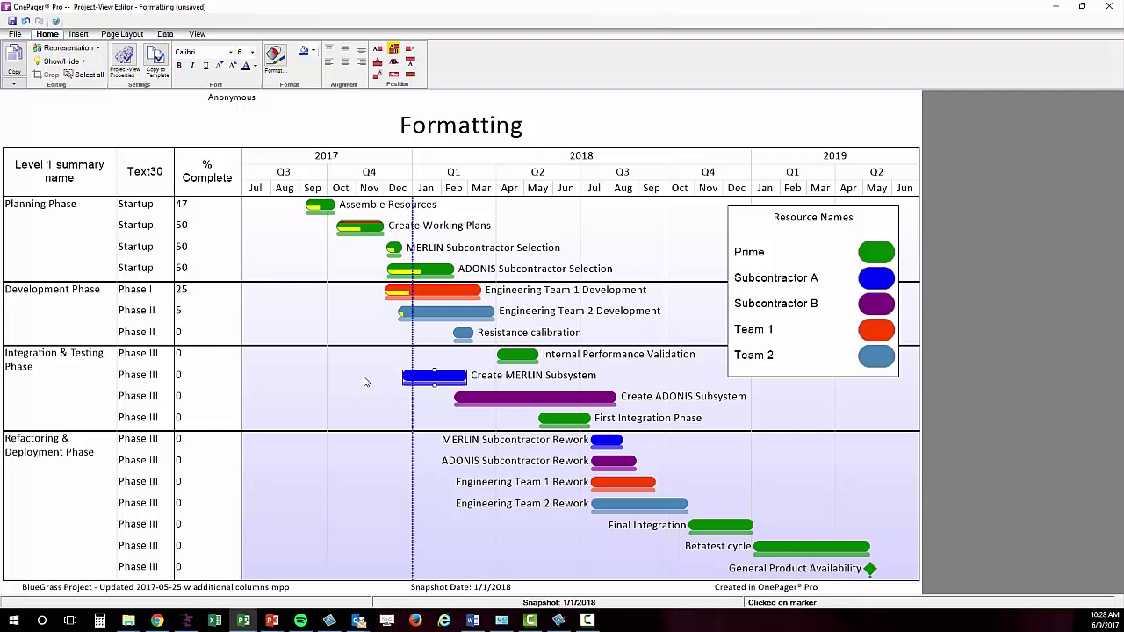
click(86, 329)
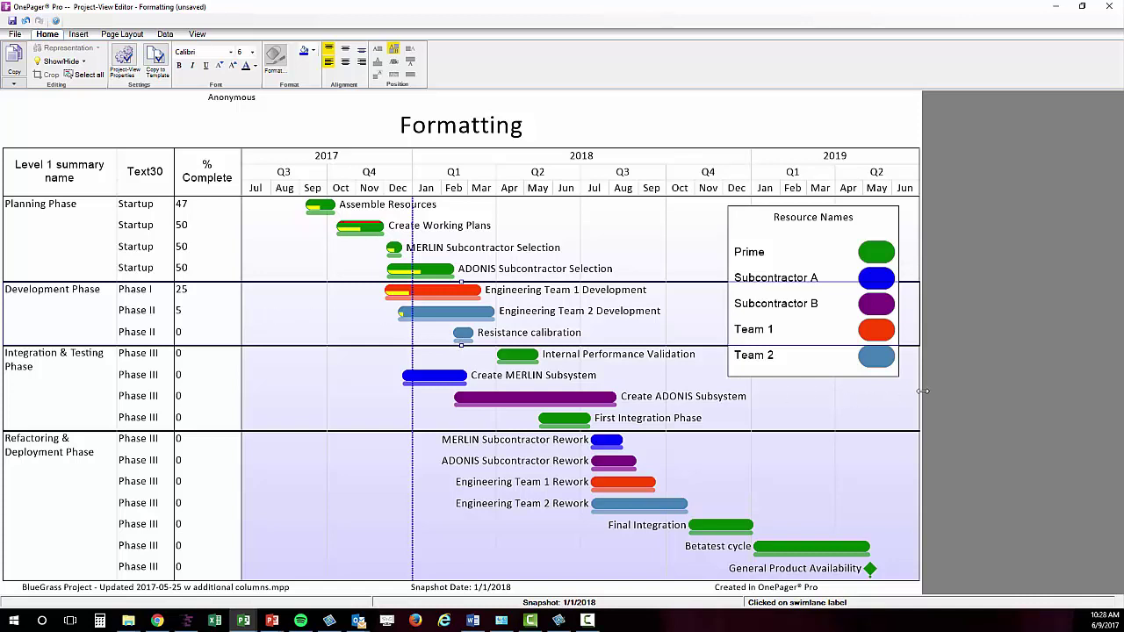
Widen the whole chart by extending its right edge, and widen the % Complete column so its heading fits on one line.
click(895, 408)
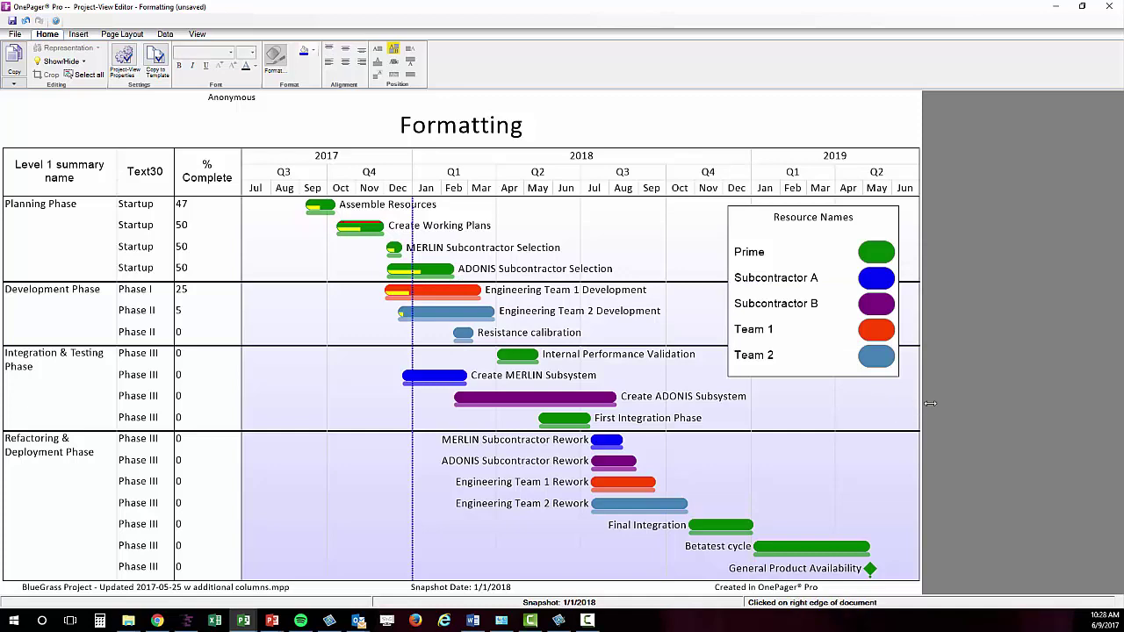
drag(930, 403, 1026, 398)
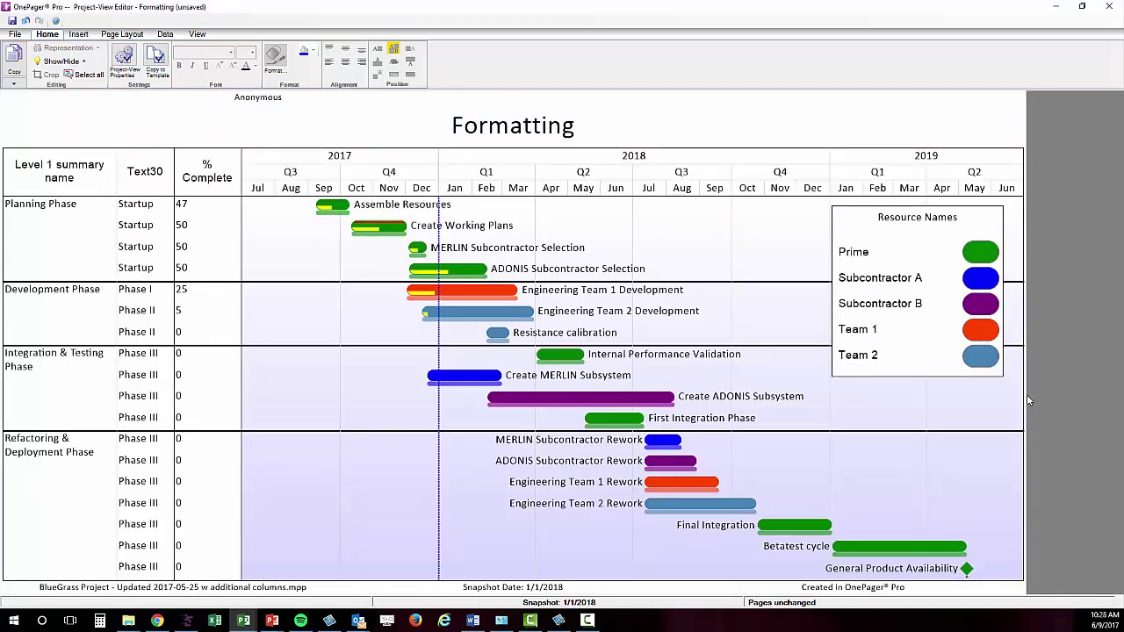
drag(242, 325, 277, 324)
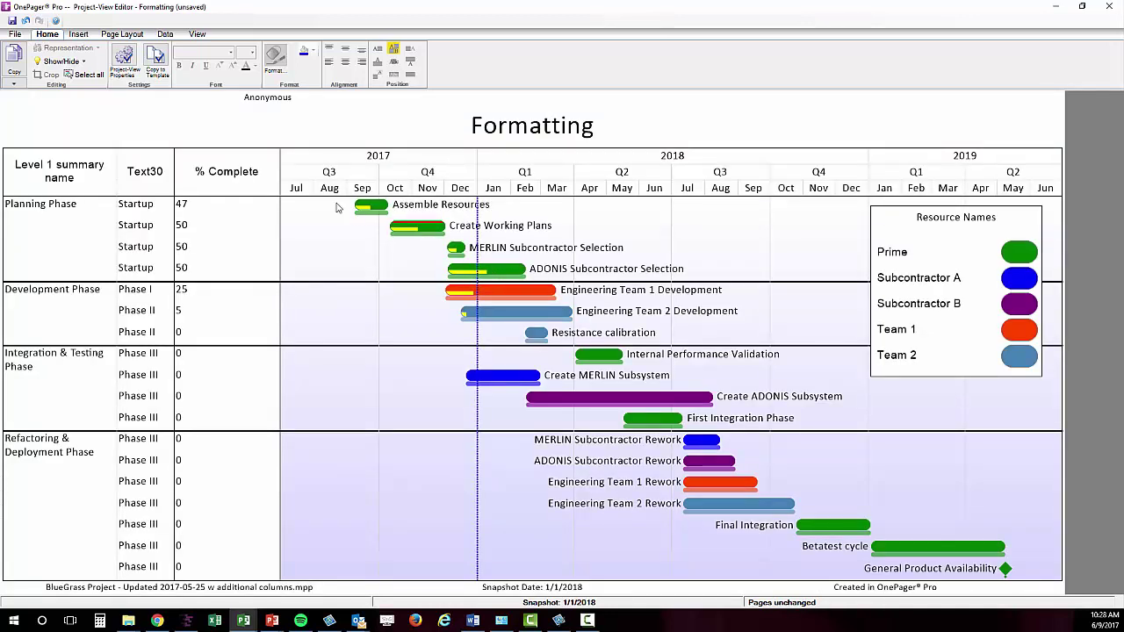
Change the chart title to "Formatting my chart".
click(524, 128)
double_click(523, 128)
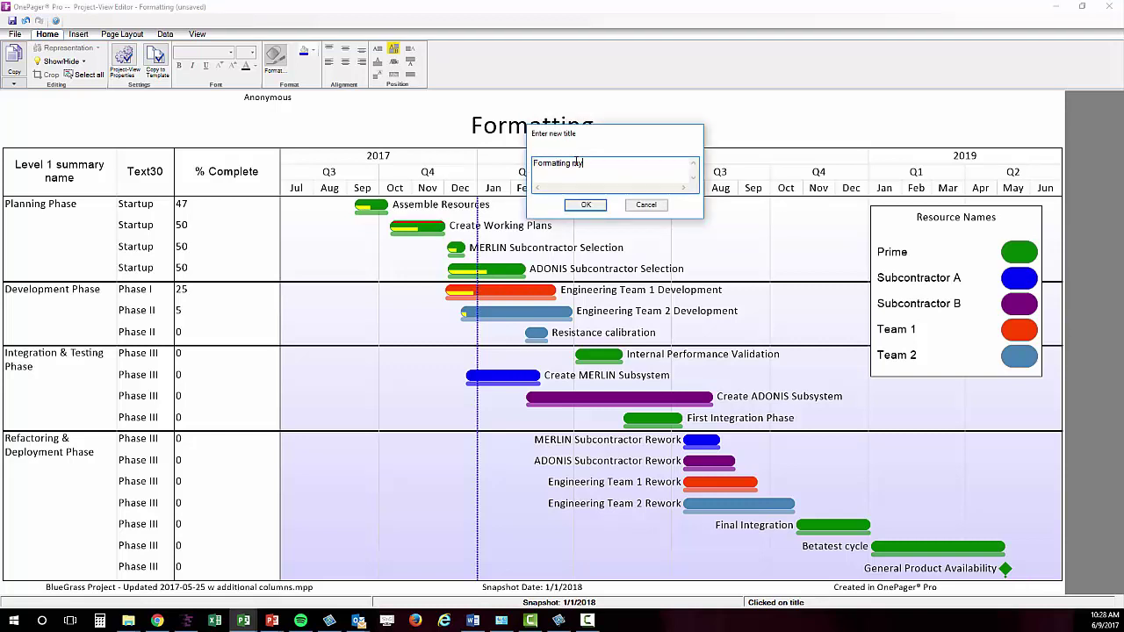
text(chart)
click(584, 205)
Rename the "Level 1 summary name" column heading to "Phase".
double_click(74, 173)
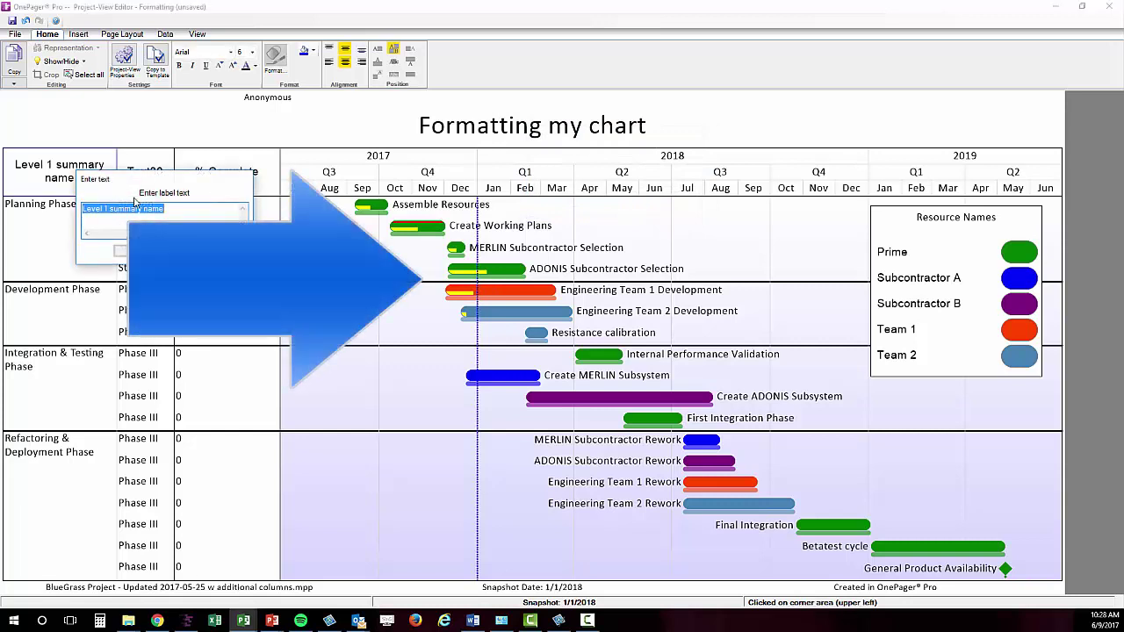
text(Phase)
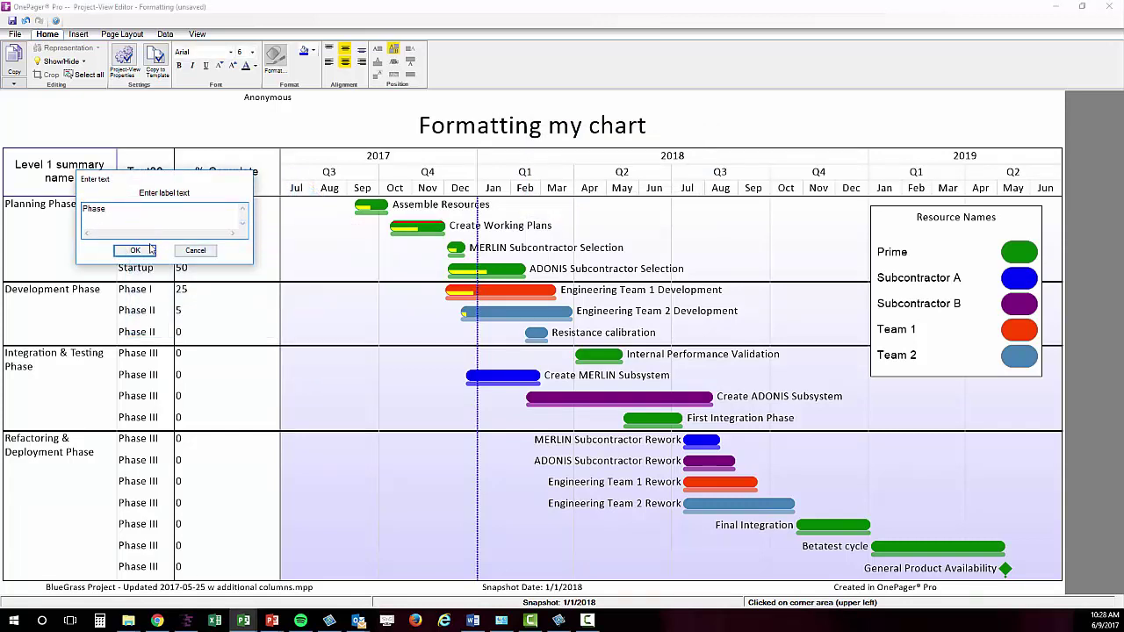
key(Return)
Rename the "Assemble Resources" task label to "New Label".
double_click(369, 208)
key(ctrl+a)
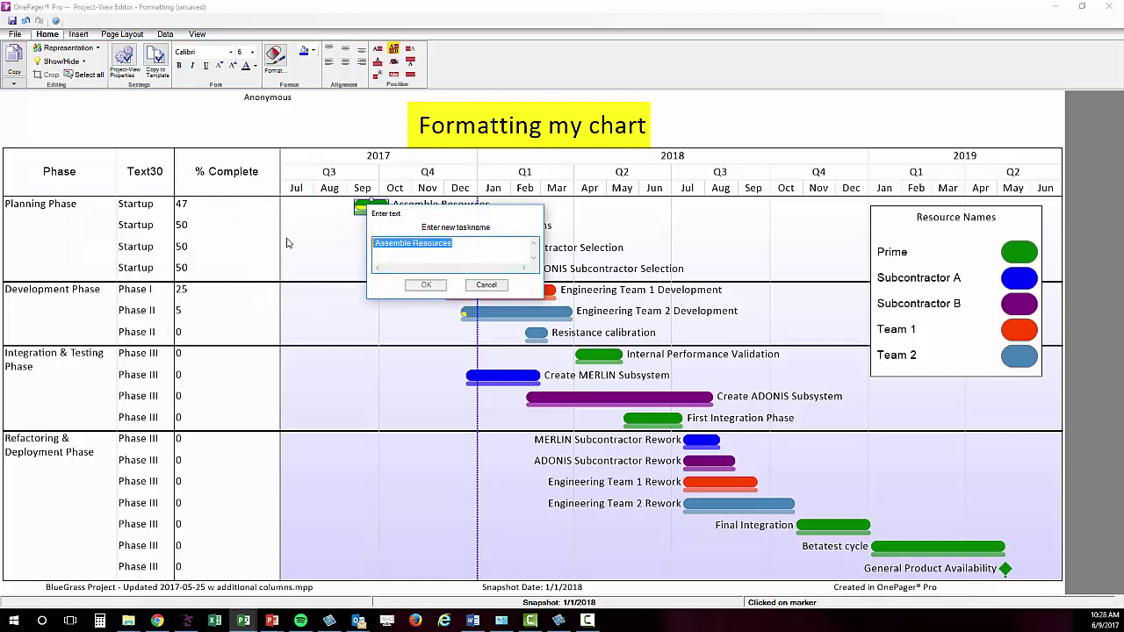
text(New Label)
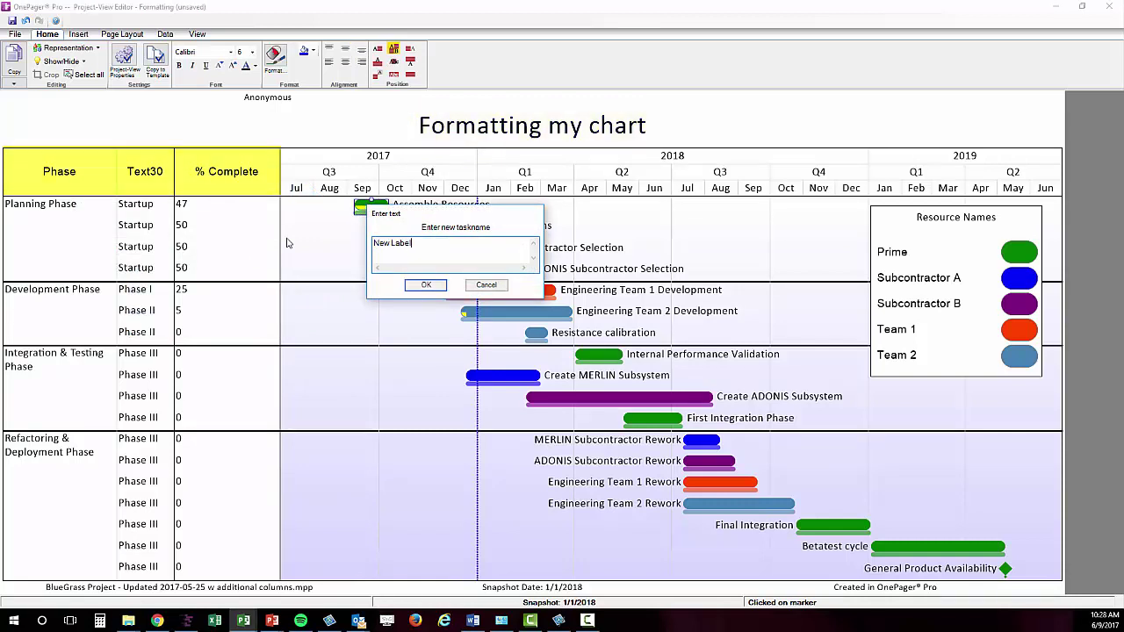
click(426, 285)
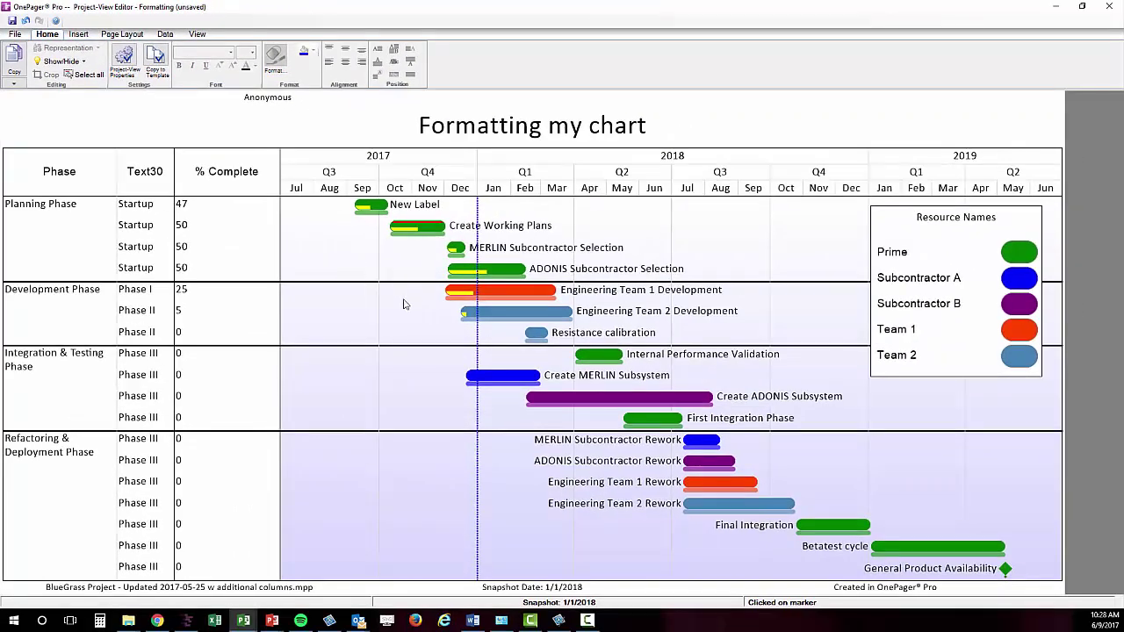
Move the labels of the three Development Phase tasks and Internal Performance Validation to the left of their bars.
drag(580, 348, 637, 374)
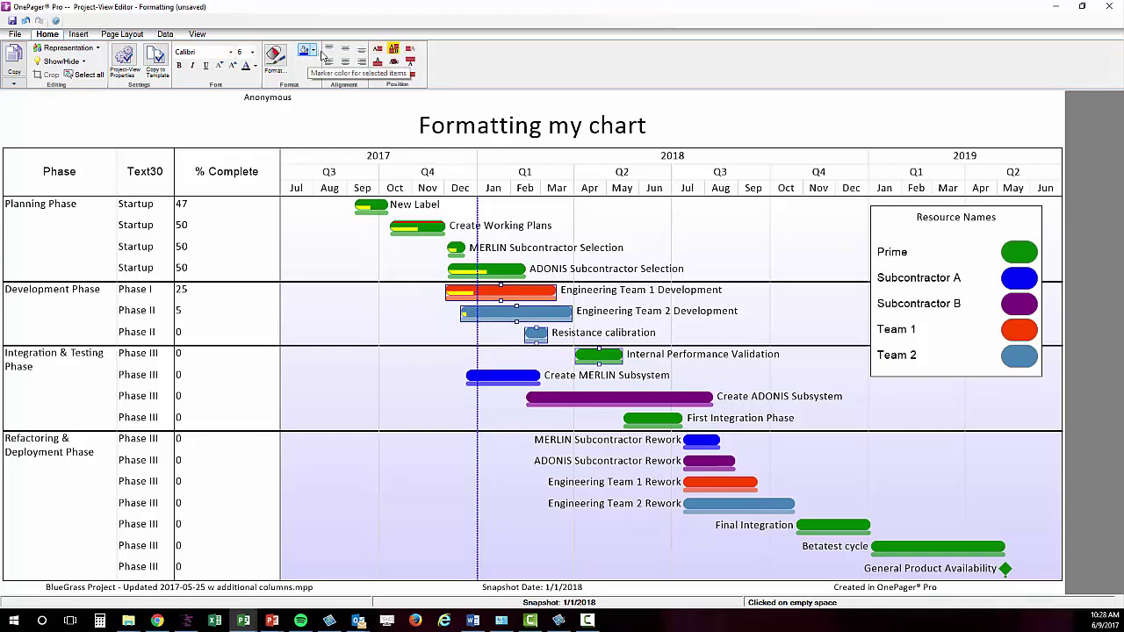
click(376, 51)
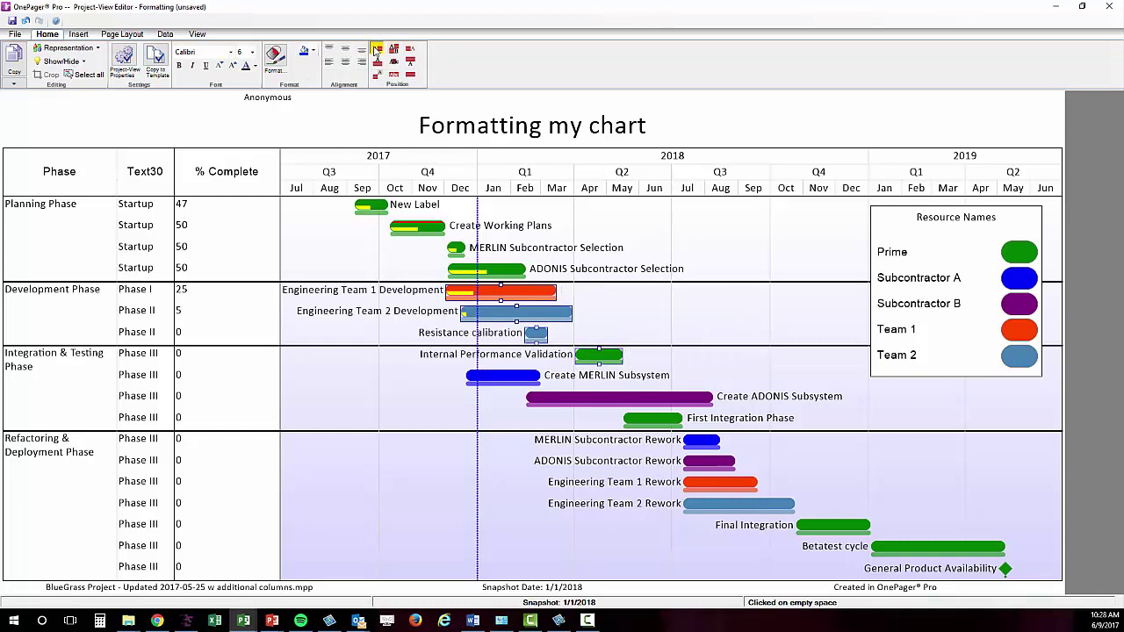
Change the text color of the four left-positioned task labels to blue.
click(253, 67)
click(356, 130)
click(302, 258)
Align the Development Phase swimlane label to the horizontal center and bottom of its cell.
click(110, 328)
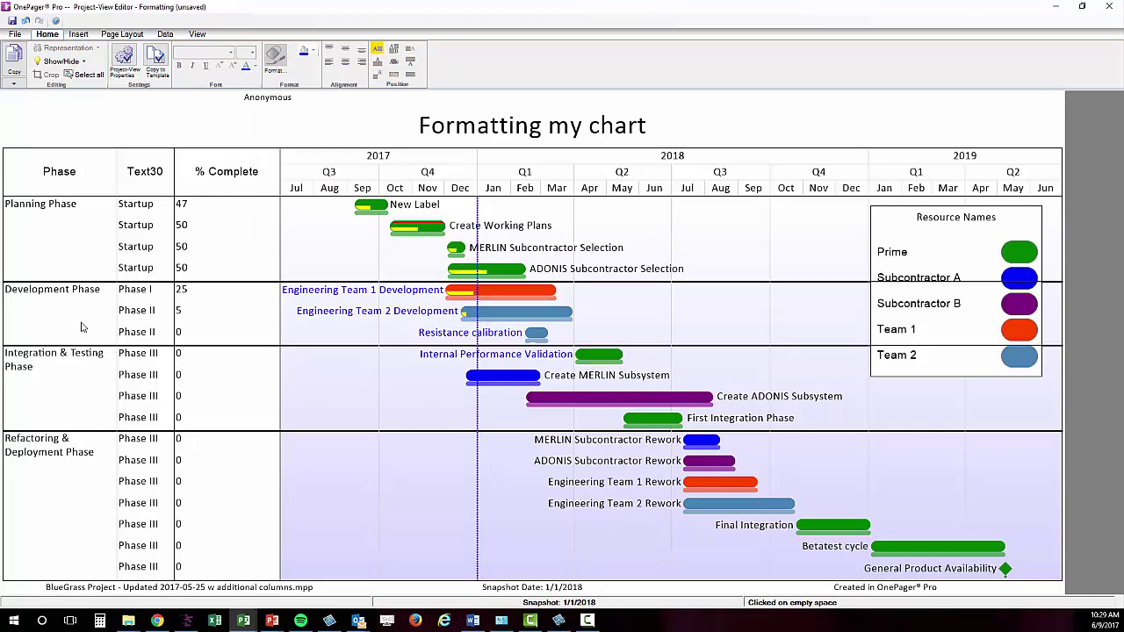
click(346, 64)
click(360, 53)
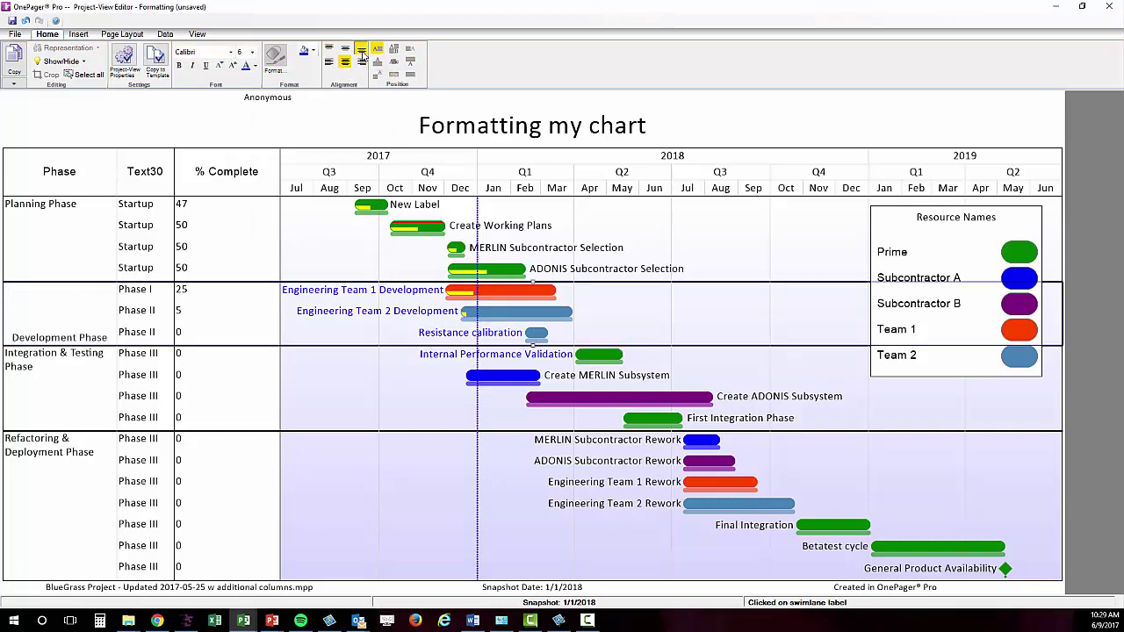
Undo the Development Phase label alignment and the blue text color of the task labels.
click(314, 139)
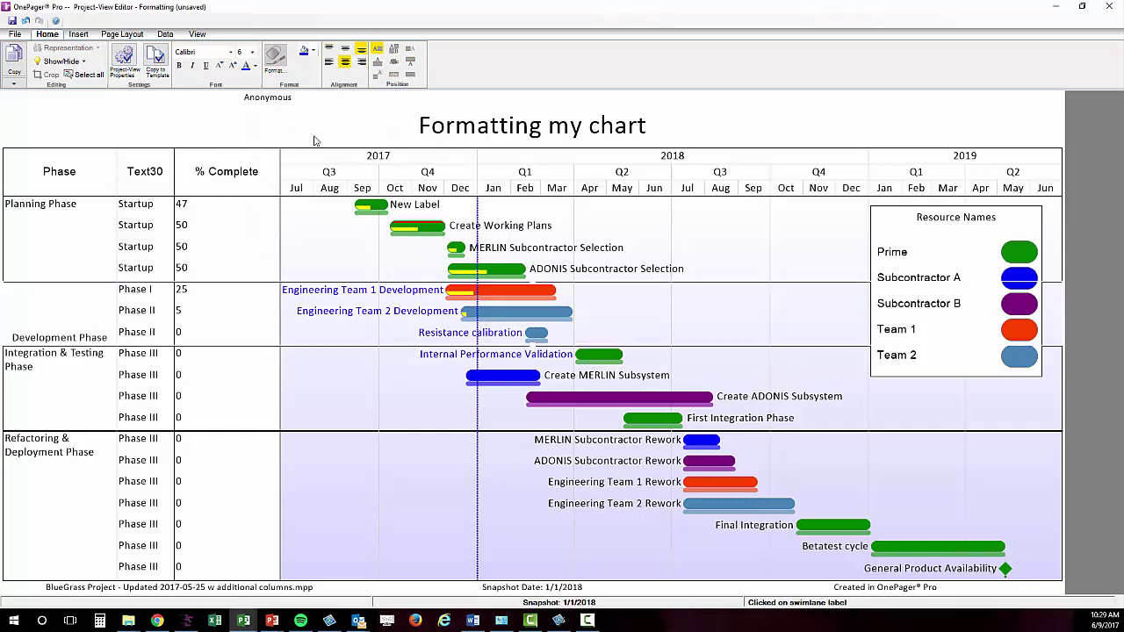
click(26, 21)
click(25, 21)
Format the bars from ADONIS Subcontractor Selection through Create MERLIN Subsystem with the double-pointed hexagonal shape and black for Color and Border Color.
drag(336, 243, 660, 390)
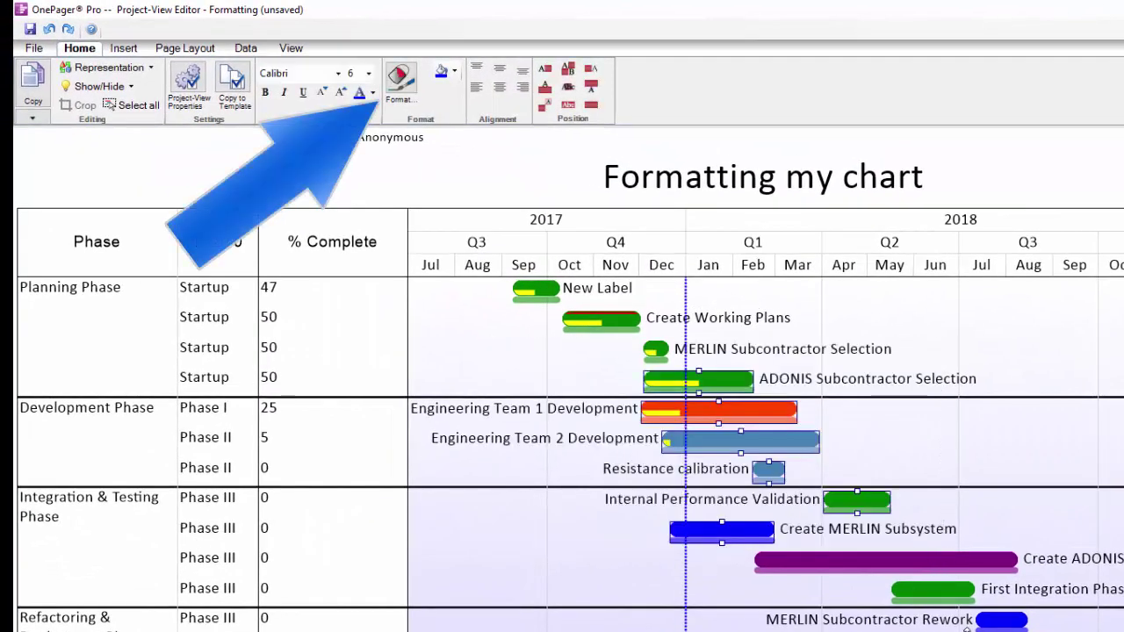
click(404, 78)
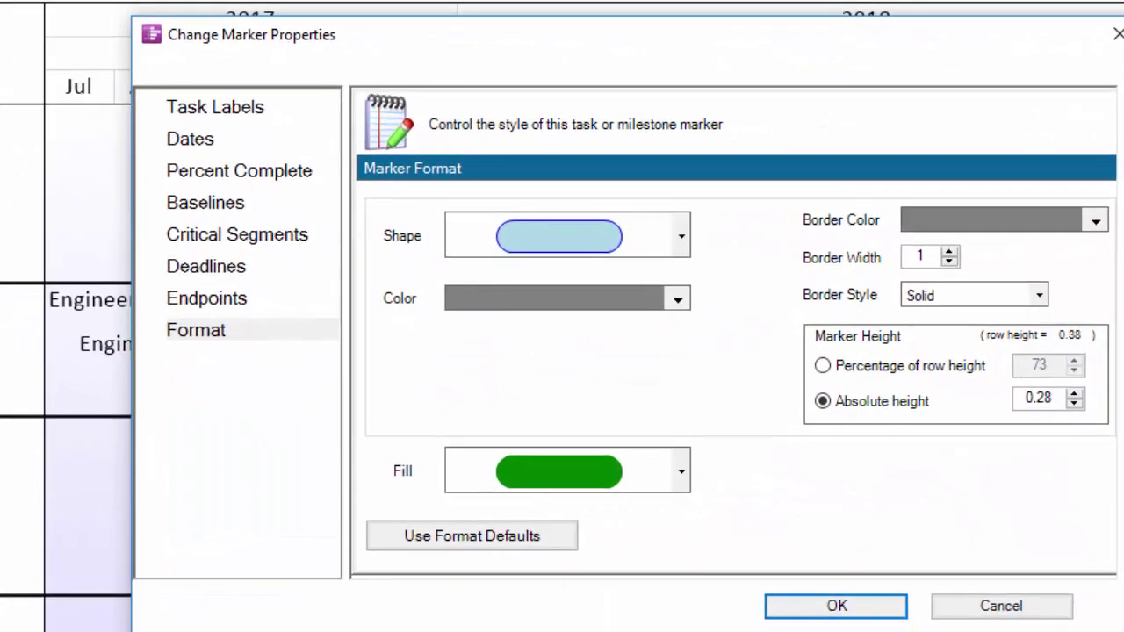
click(676, 243)
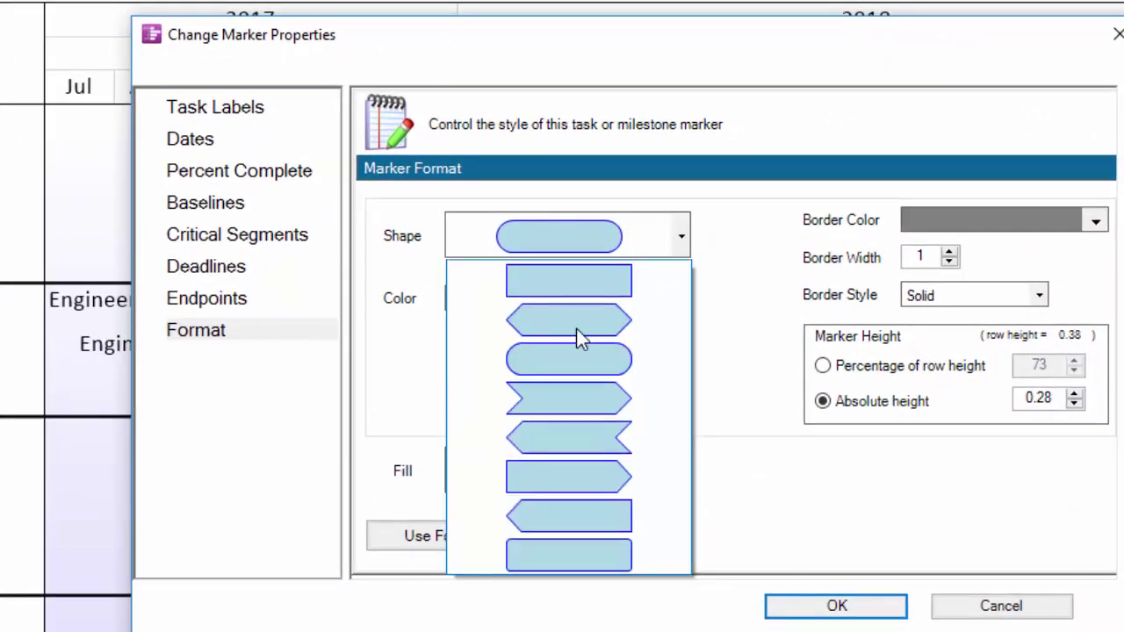
click(577, 324)
click(676, 299)
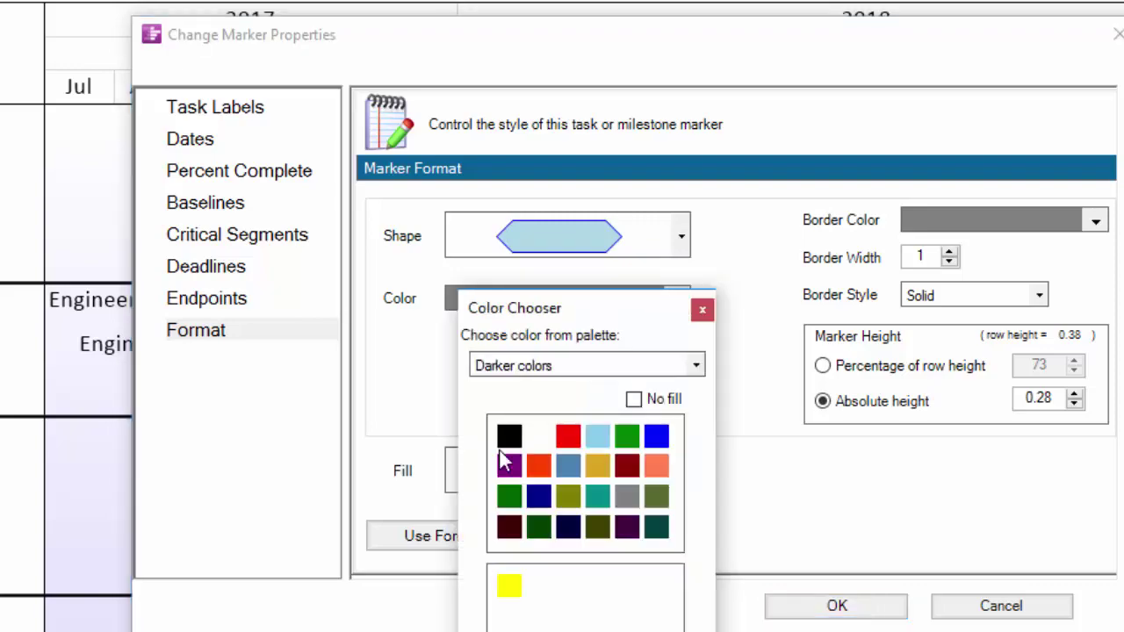
click(510, 436)
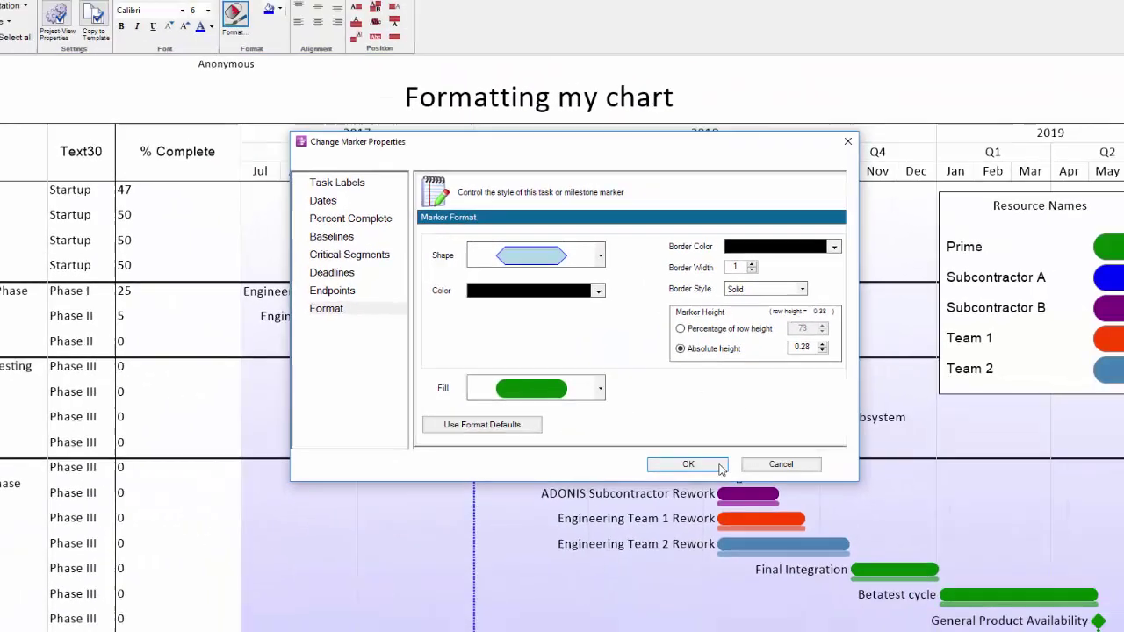
click(836, 606)
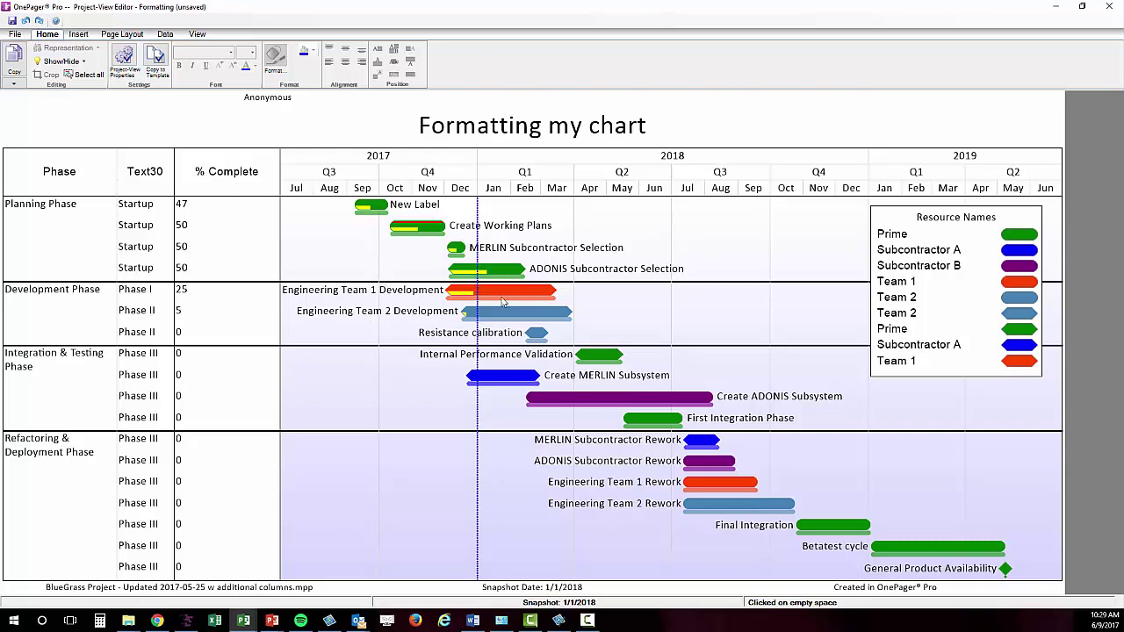
Reset the bars from Engineering Team 1 Development through Create MERLIN Subsystem to the format defaults.
drag(381, 265, 665, 393)
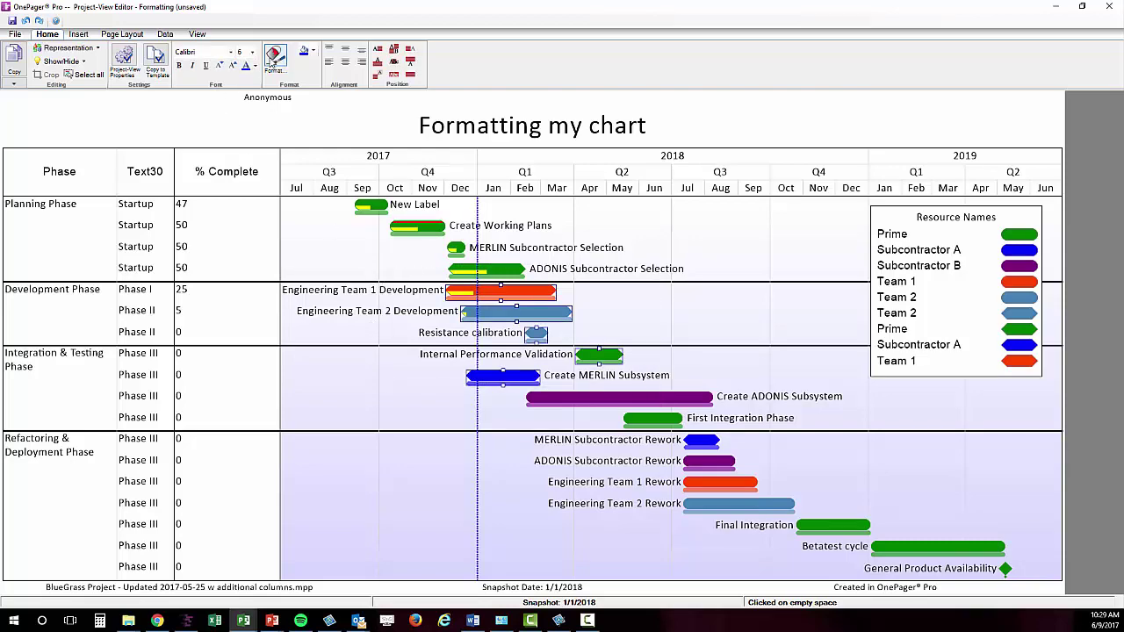
click(273, 58)
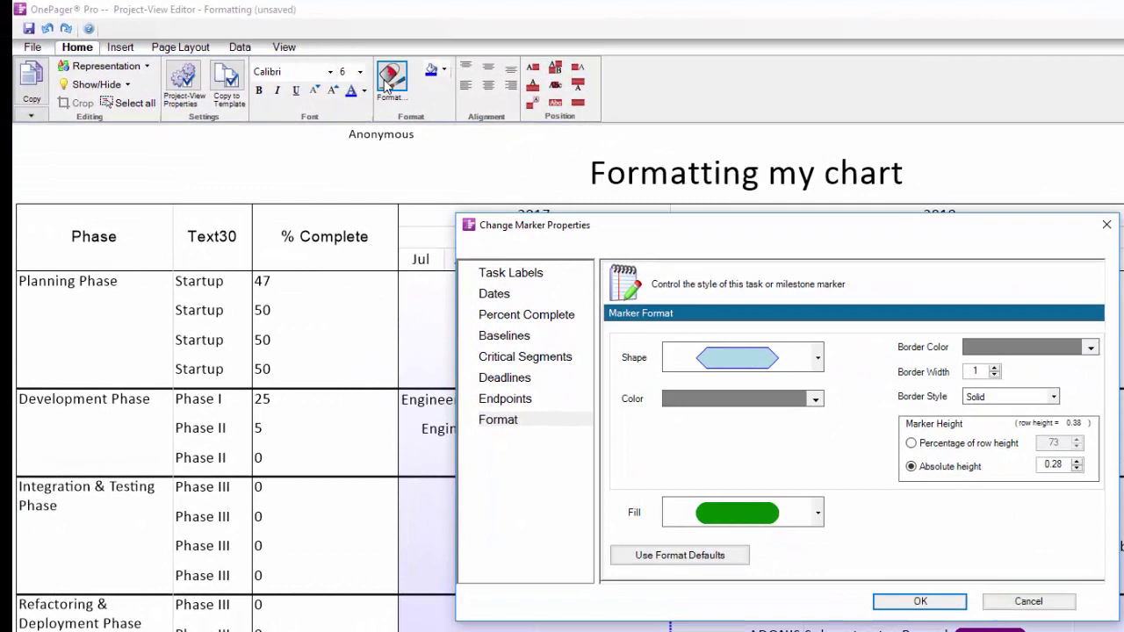
click(648, 555)
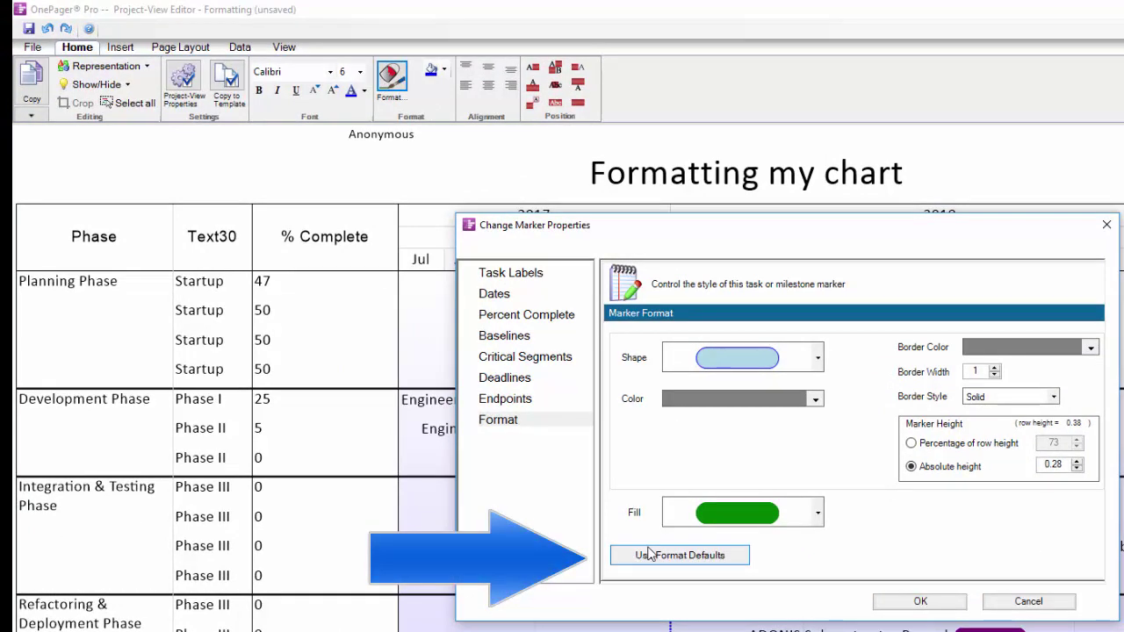